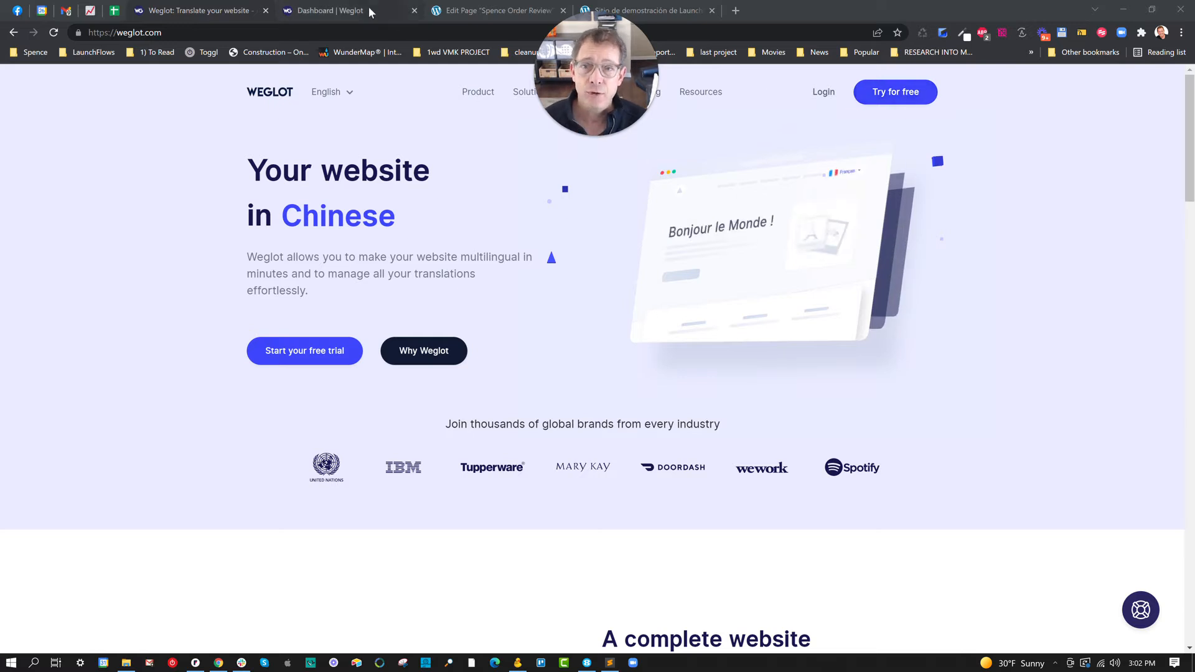
- Review the Weglot dashboard's home overview, its translations by language and its translation request statistics
{"action": "left_click", "coordinate": [368, 11]}
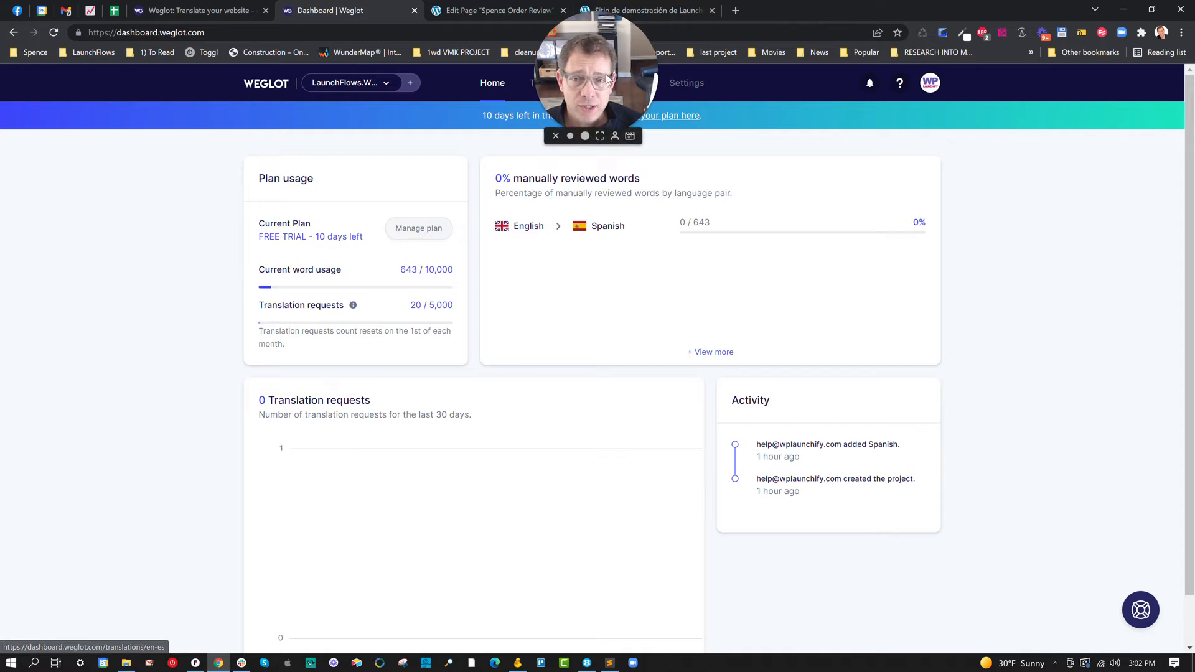
{"action": "left_click_drag", "start_coordinate": [650, 47], "coordinate": [1135, 48]}
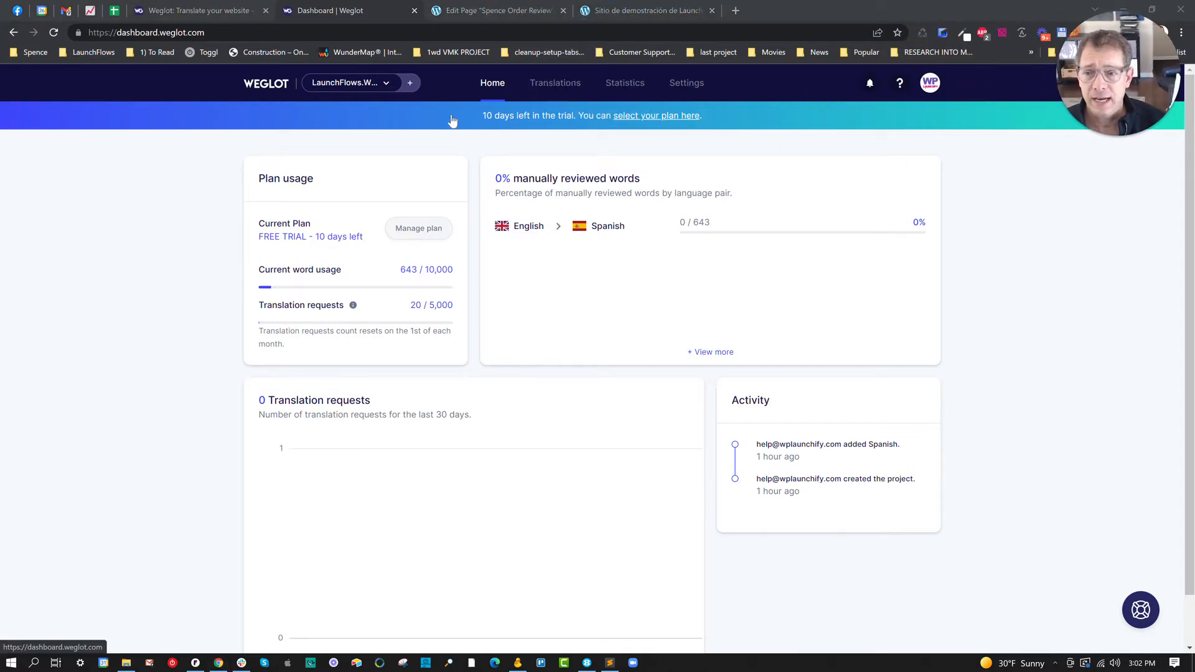
{"action": "left_click", "coordinate": [556, 87]}
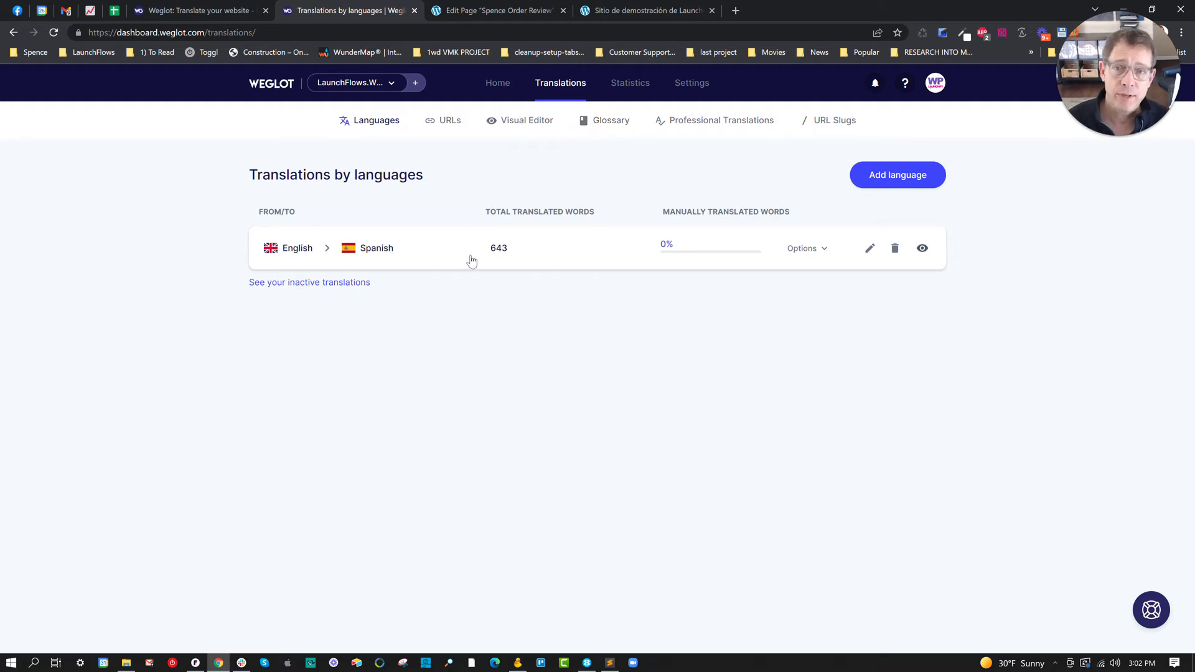
{"action": "left_click", "coordinate": [624, 88]}
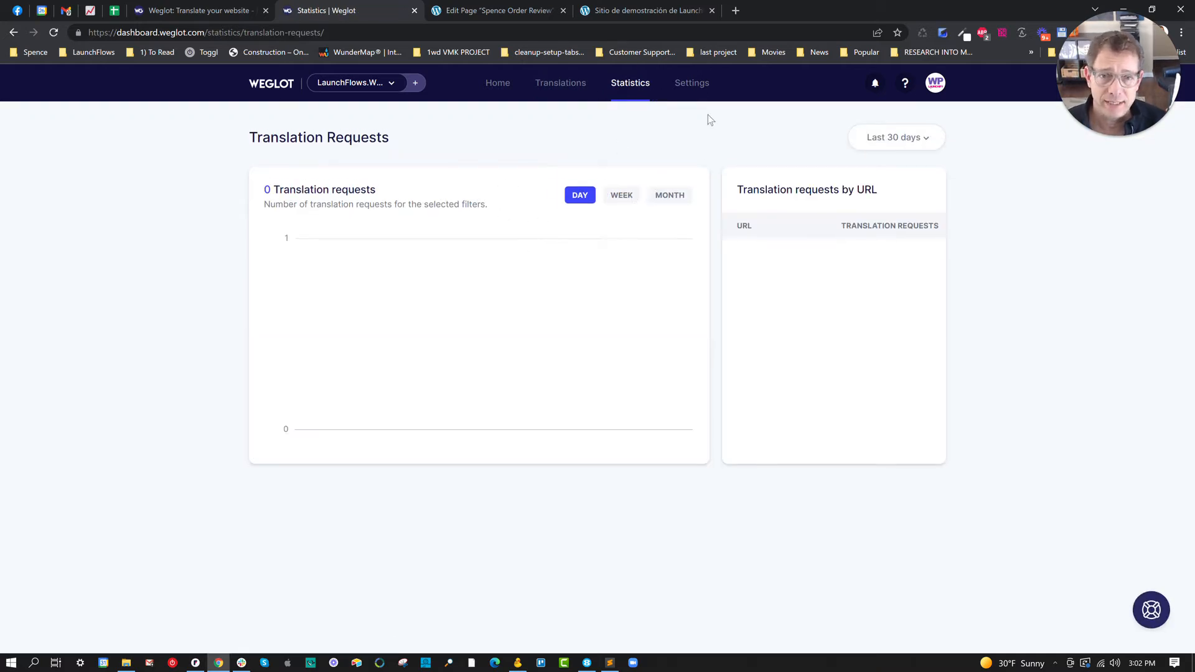
- Review the project's general settings, including the project name, website URL and Auto switch option
{"action": "left_click", "coordinate": [695, 87]}
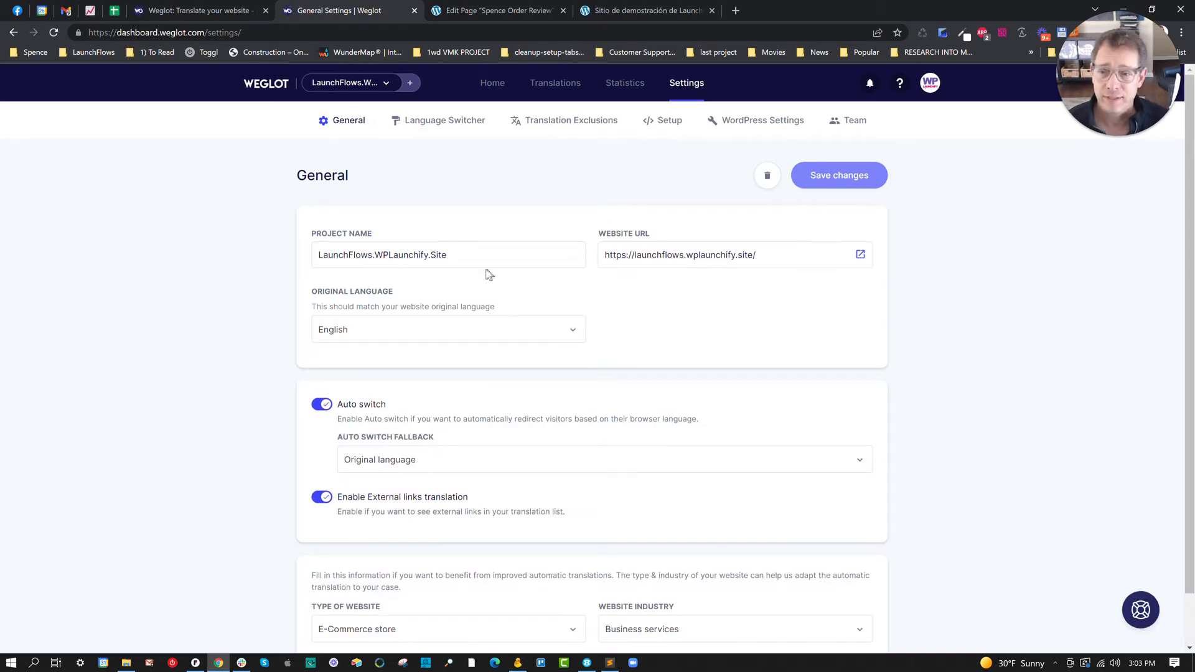
{"action": "left_click_drag", "start_coordinate": [459, 255], "coordinate": [403, 255]}
{"action": "scroll", "coordinate": [403, 254], "scroll_direction": "down", "scroll_amount": 1}
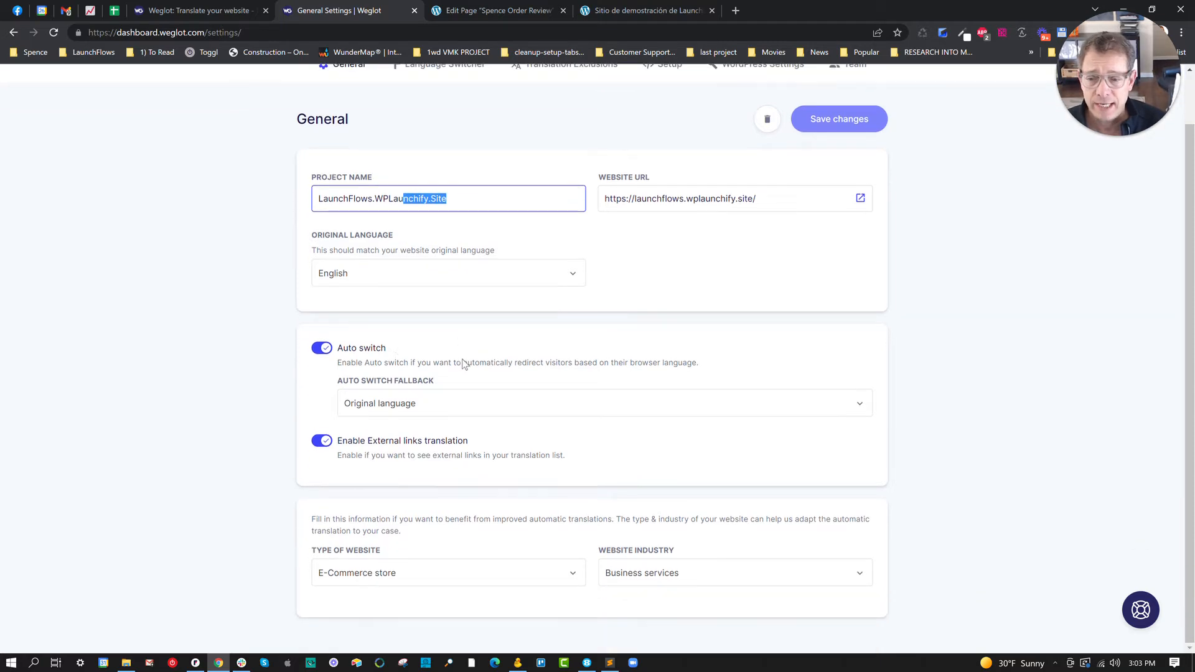
{"action": "left_click_drag", "start_coordinate": [339, 353], "coordinate": [397, 346]}
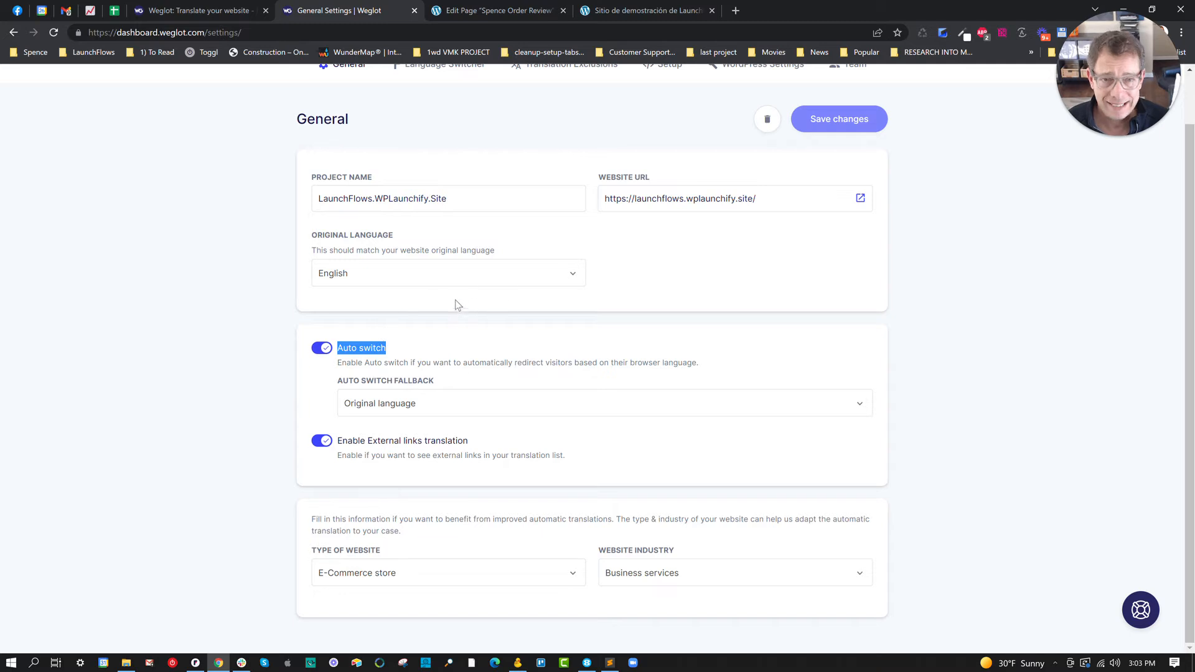
{"action": "left_click_drag", "start_coordinate": [757, 198], "coordinate": [602, 198]}
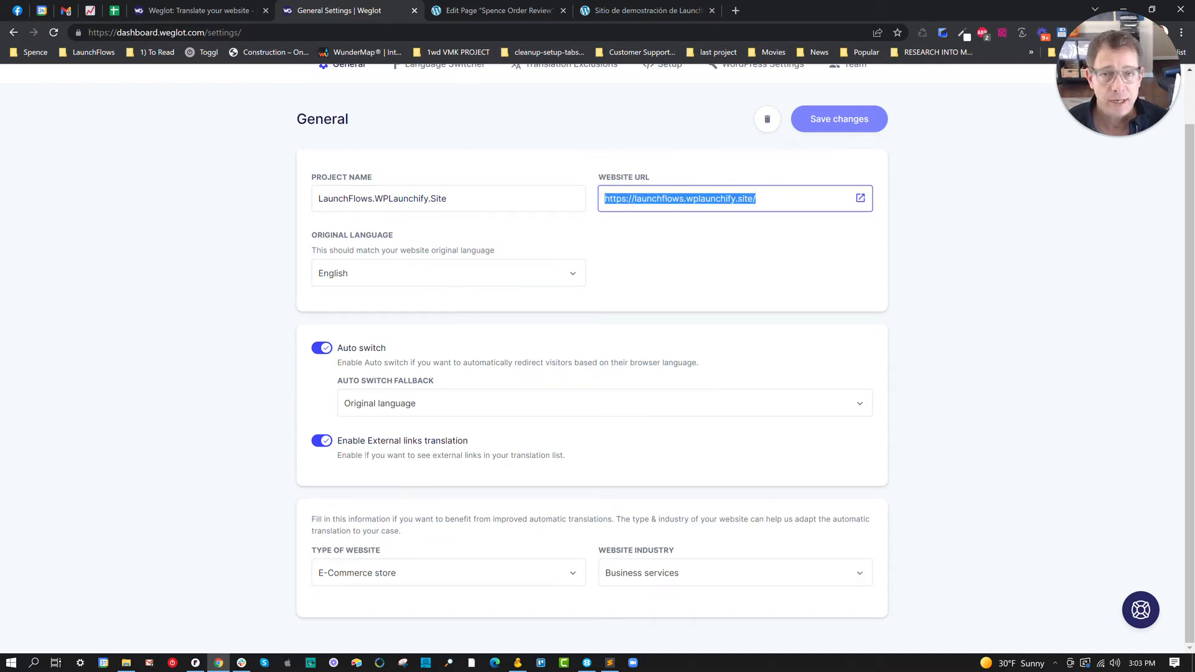
{"action": "scroll", "coordinate": [488, 392], "scroll_direction": "up", "scroll_amount": 1}
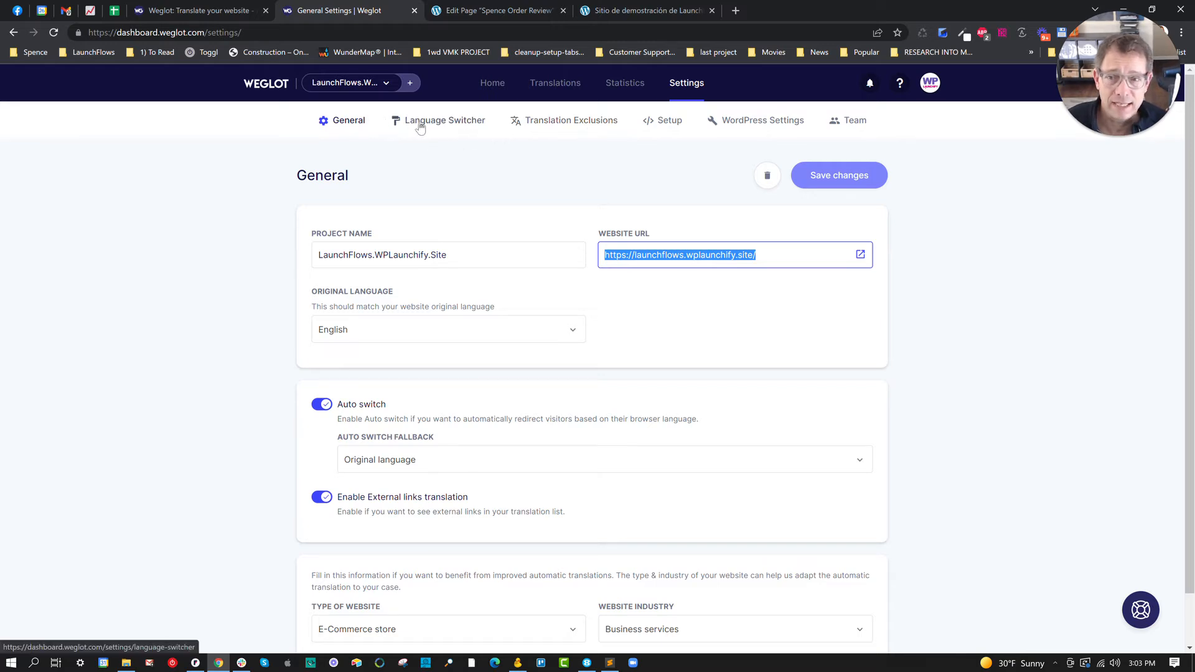
- Look through the project's language switcher, translation exclusions, API key setup and WordPress settings
{"action": "left_click", "coordinate": [419, 124]}
{"action": "left_click", "coordinate": [573, 127]}
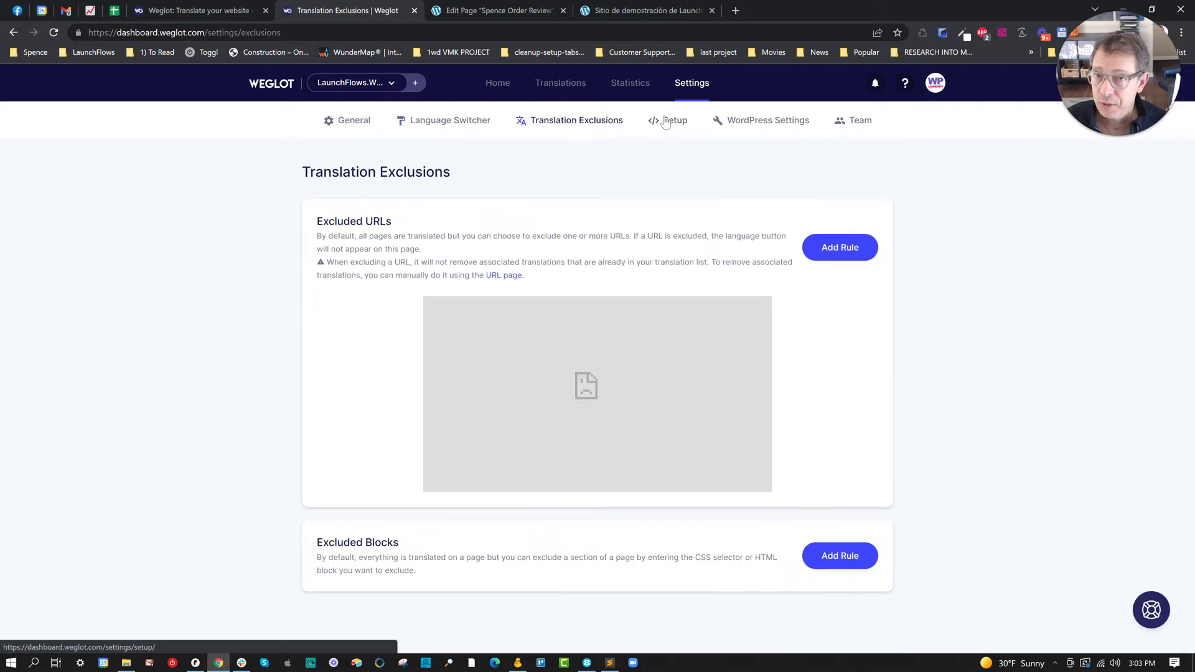
{"action": "left_click", "coordinate": [665, 122]}
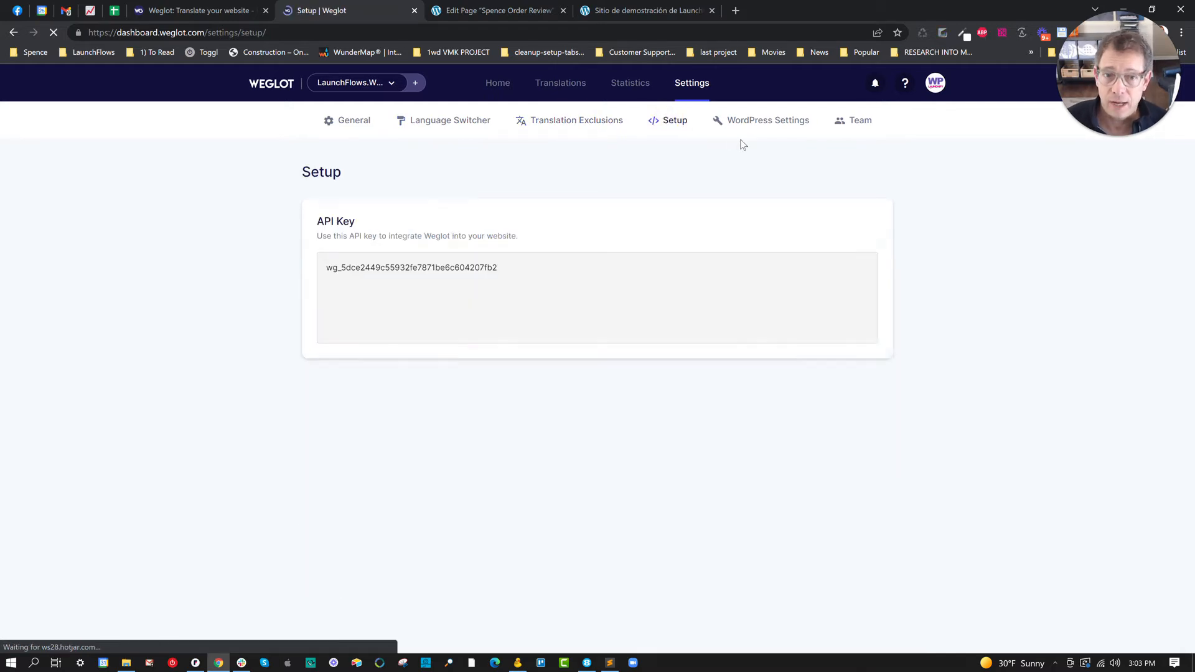
{"action": "left_click", "coordinate": [520, 268]}
{"action": "left_click_drag", "start_coordinate": [520, 268], "coordinate": [299, 261]}
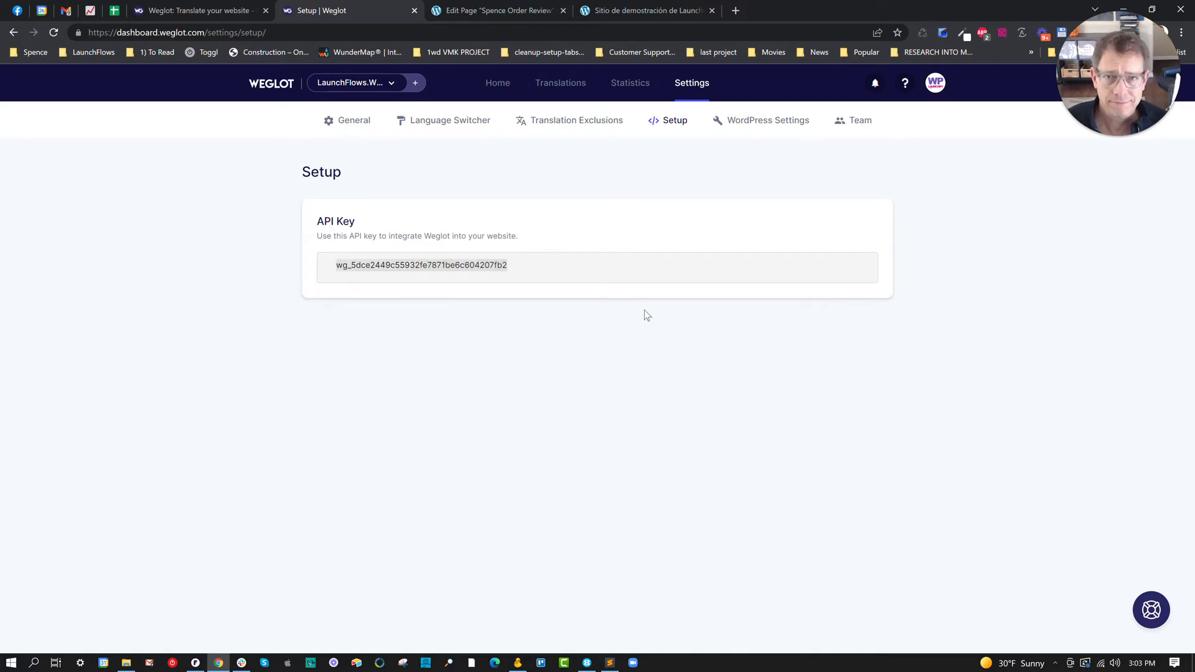
{"action": "left_click", "coordinate": [751, 124]}
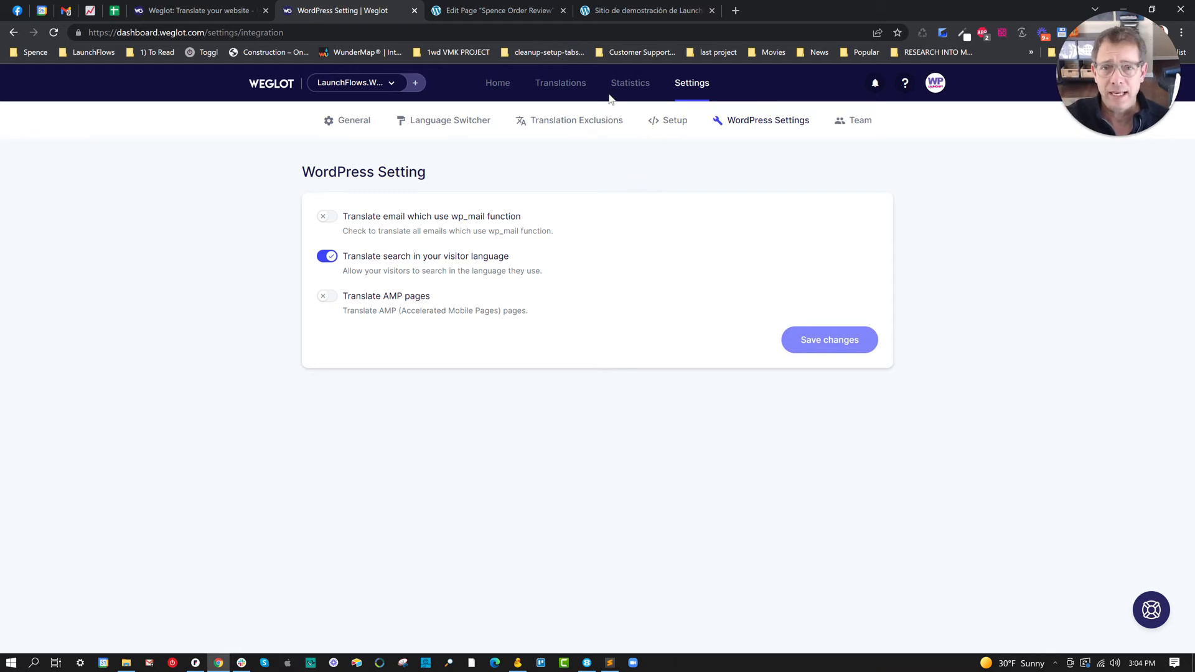
- Open the Weglot plugin settings from the WordPress admin in a new tab and check the API key field
{"action": "left_click", "coordinate": [501, 10]}
{"action": "mouse_move", "coordinate": [25, 497]}
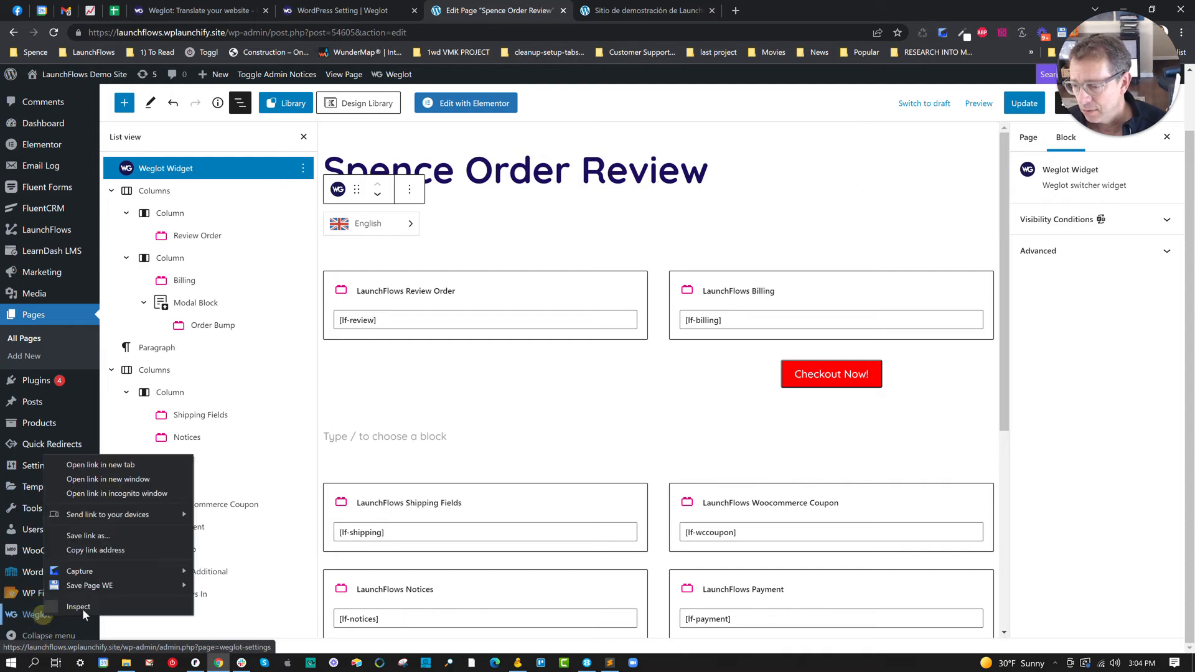
{"action": "left_click", "coordinate": [115, 465]}
{"action": "left_click", "coordinate": [647, 12]}
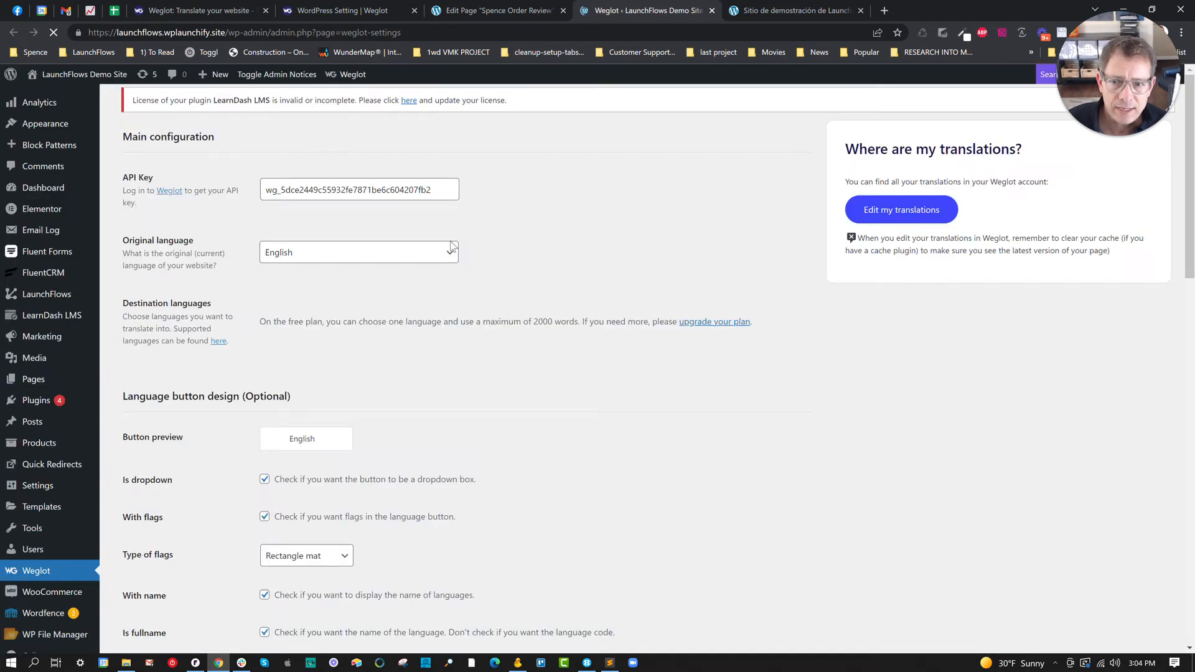
{"action": "left_click_drag", "start_coordinate": [267, 190], "coordinate": [473, 199]}
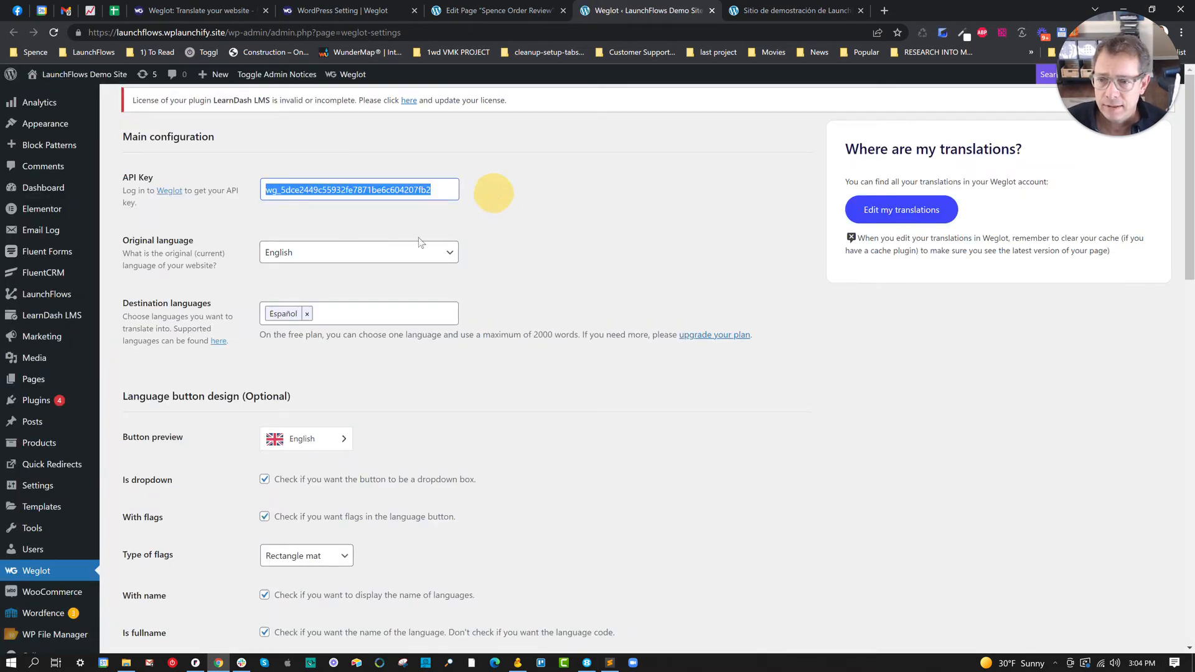
- Examine the plugin's destination languages, language button design and flag types, button position, translation exclusions and other options
{"action": "scroll", "coordinate": [438, 243], "scroll_direction": "down", "scroll_amount": 3}
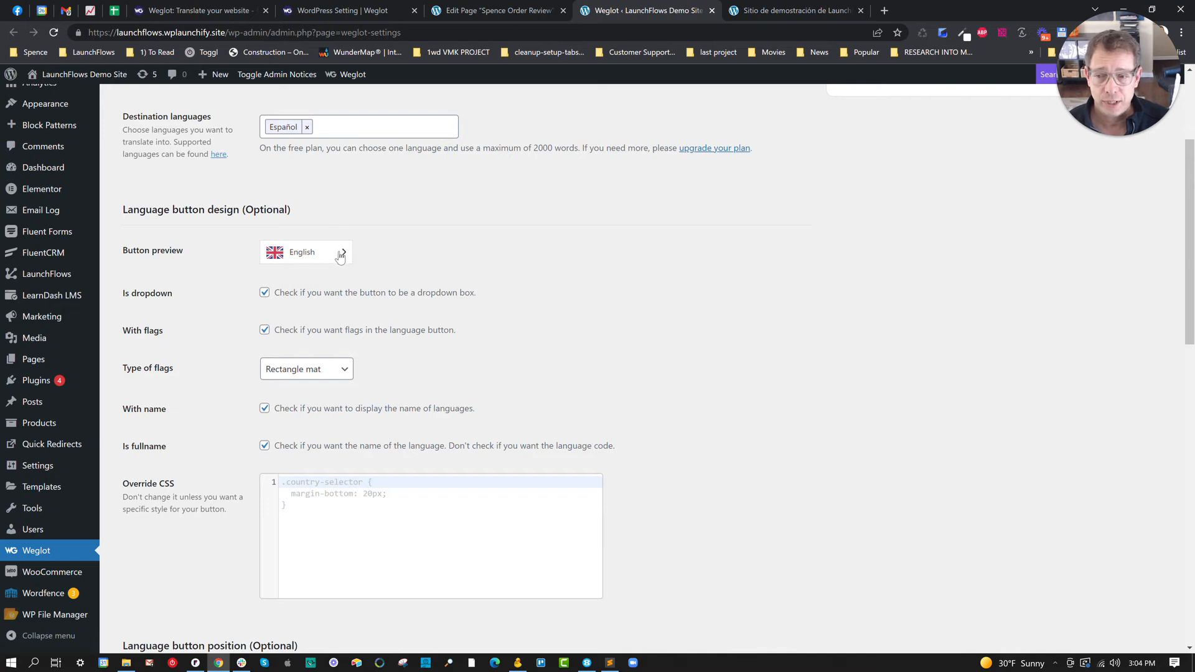
{"action": "mouse_move", "coordinate": [344, 259]}
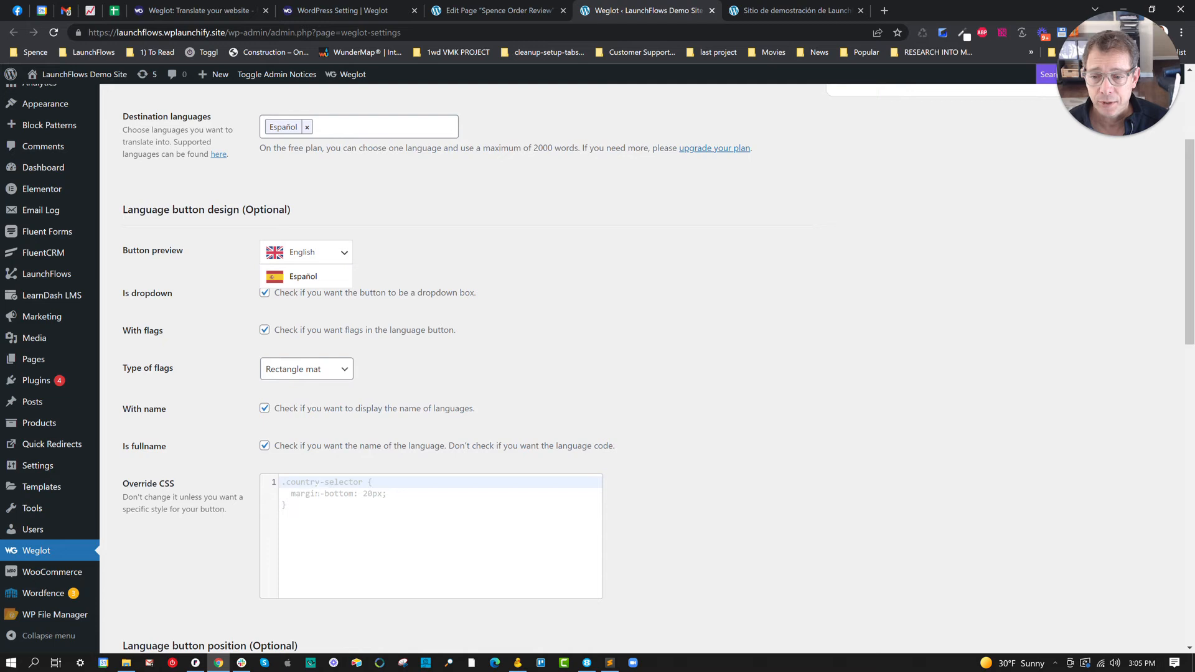
{"action": "left_click", "coordinate": [312, 373]}
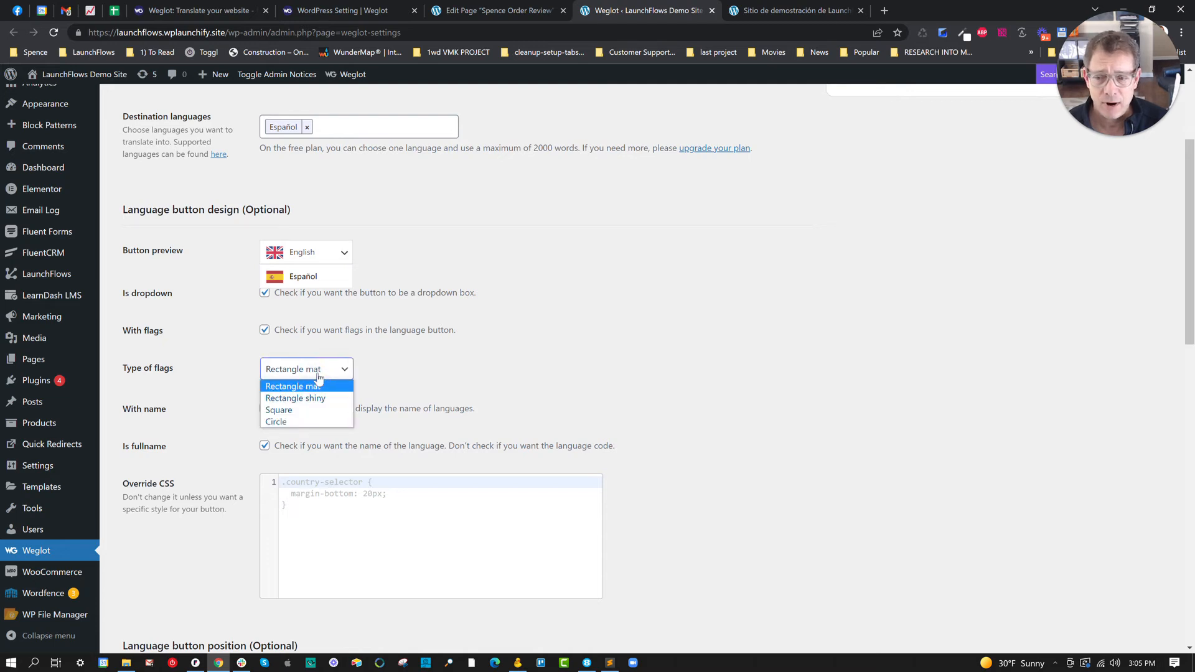
{"action": "left_click", "coordinate": [414, 366]}
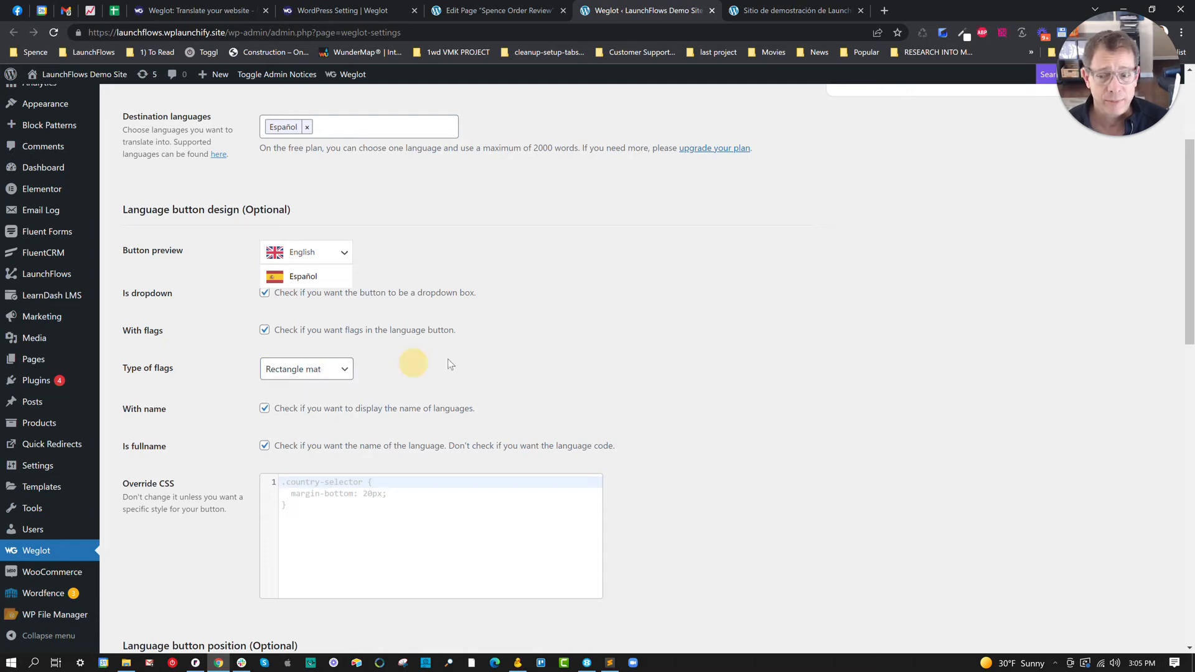
{"action": "scroll", "coordinate": [452, 364], "scroll_direction": "down", "scroll_amount": 3}
{"action": "scroll", "coordinate": [452, 369], "scroll_direction": "down", "scroll_amount": 2}
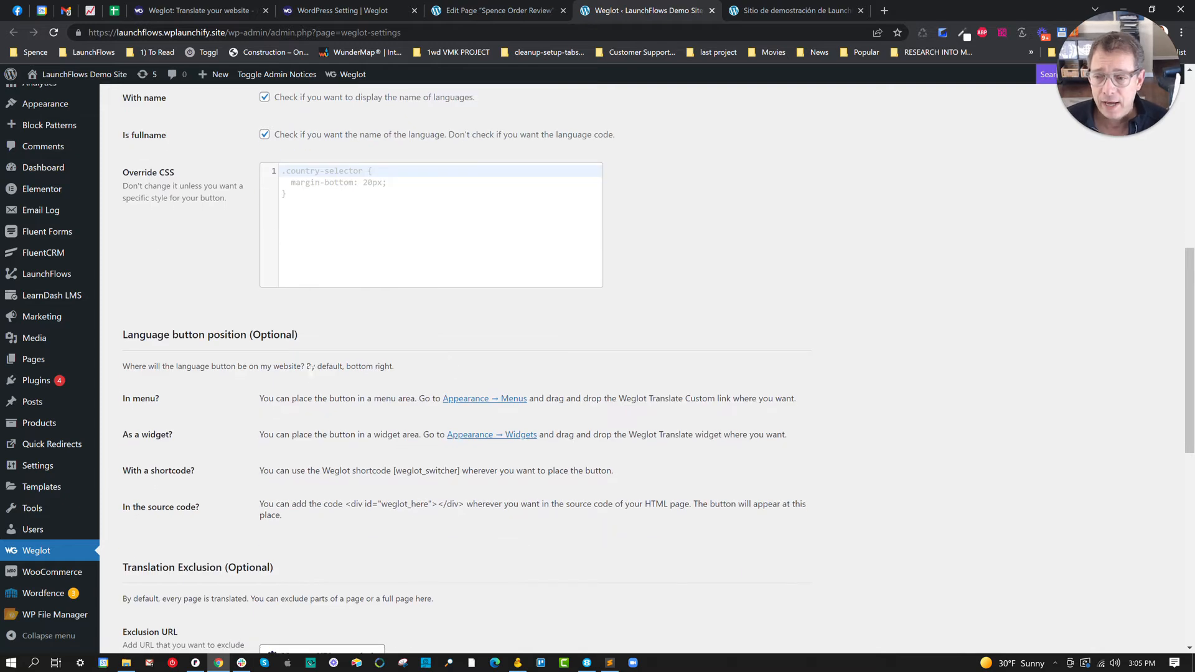
{"action": "scroll", "coordinate": [296, 399], "scroll_direction": "down", "scroll_amount": 5}
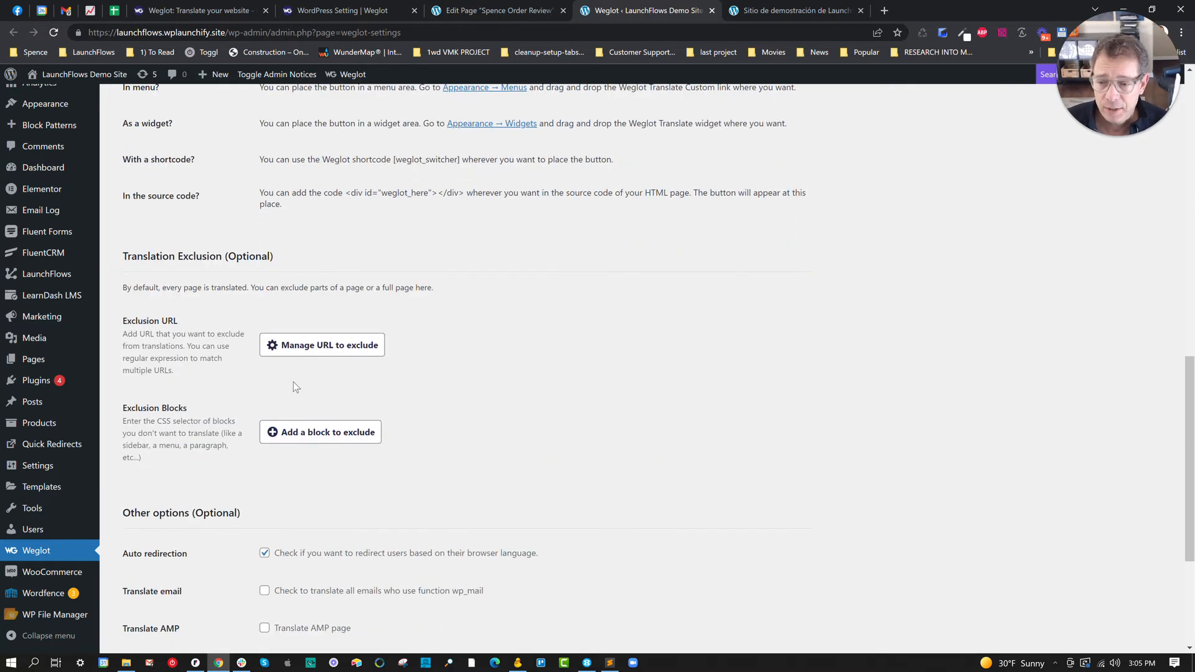
{"action": "scroll", "coordinate": [302, 347], "scroll_direction": "down", "scroll_amount": 3}
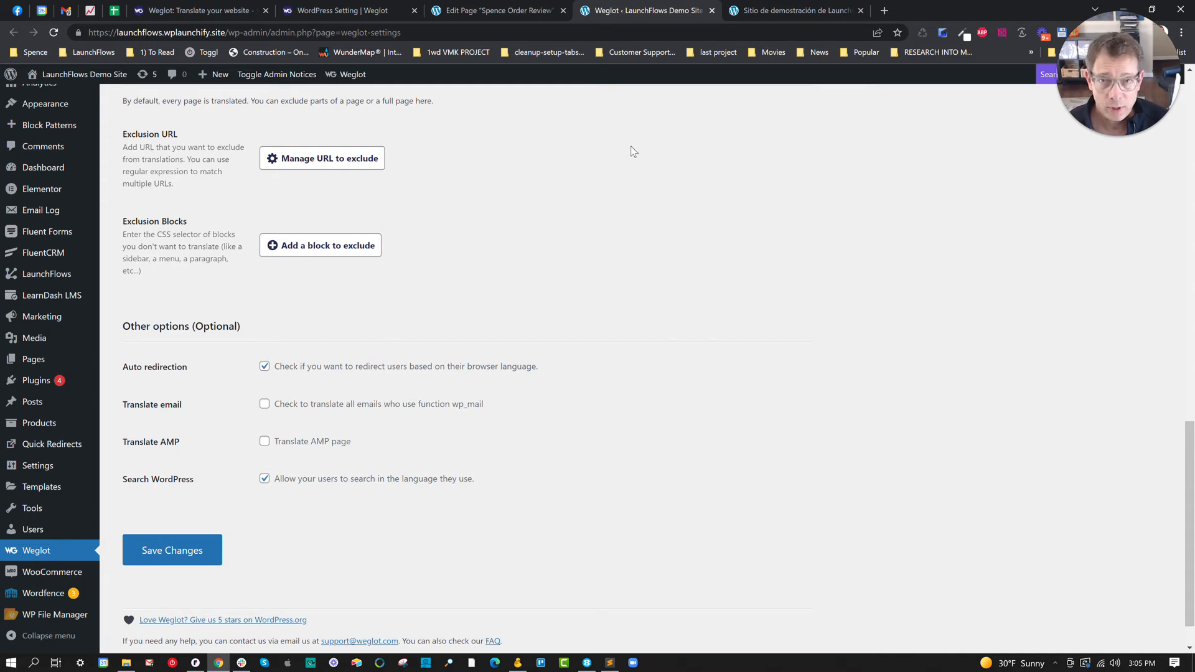
- Reload the demo site's home page, switch its language to English, and switch it back to Español
{"action": "left_click", "coordinate": [789, 10]}
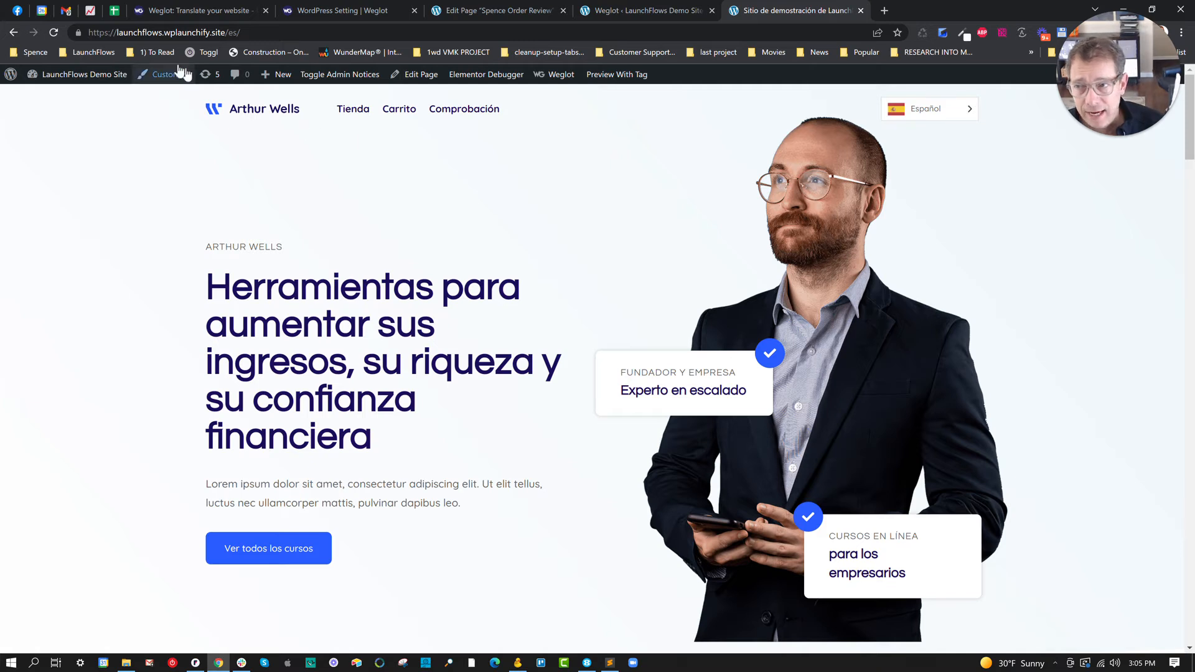
{"action": "left_click", "coordinate": [54, 32]}
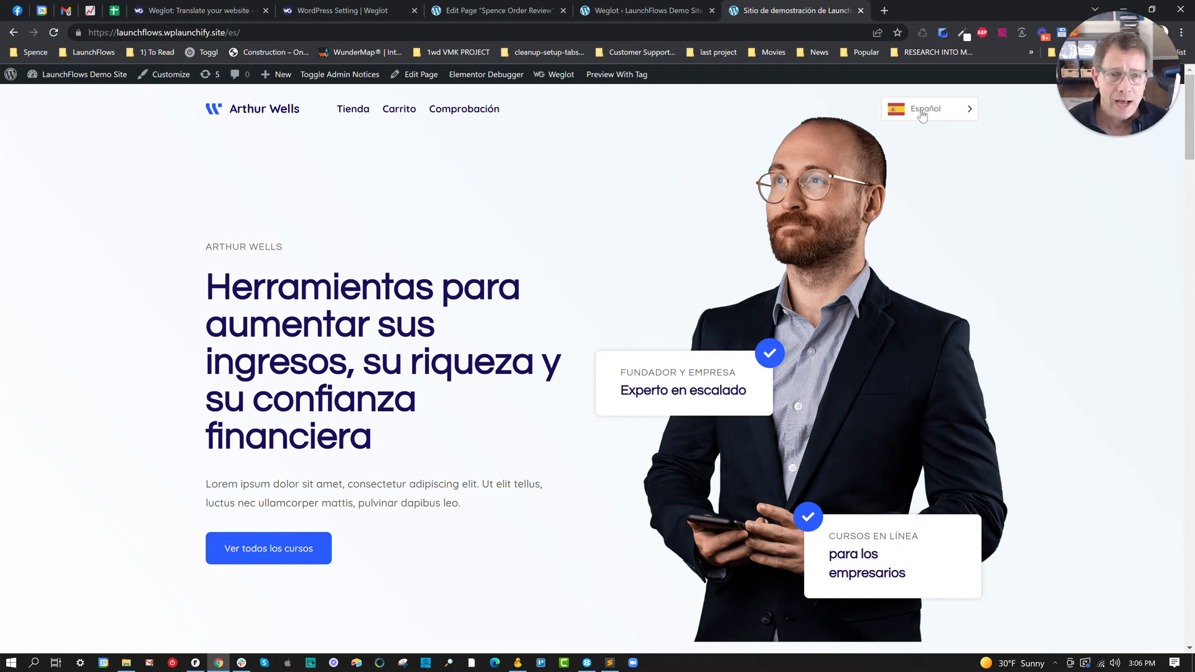
{"action": "left_click", "coordinate": [924, 133]}
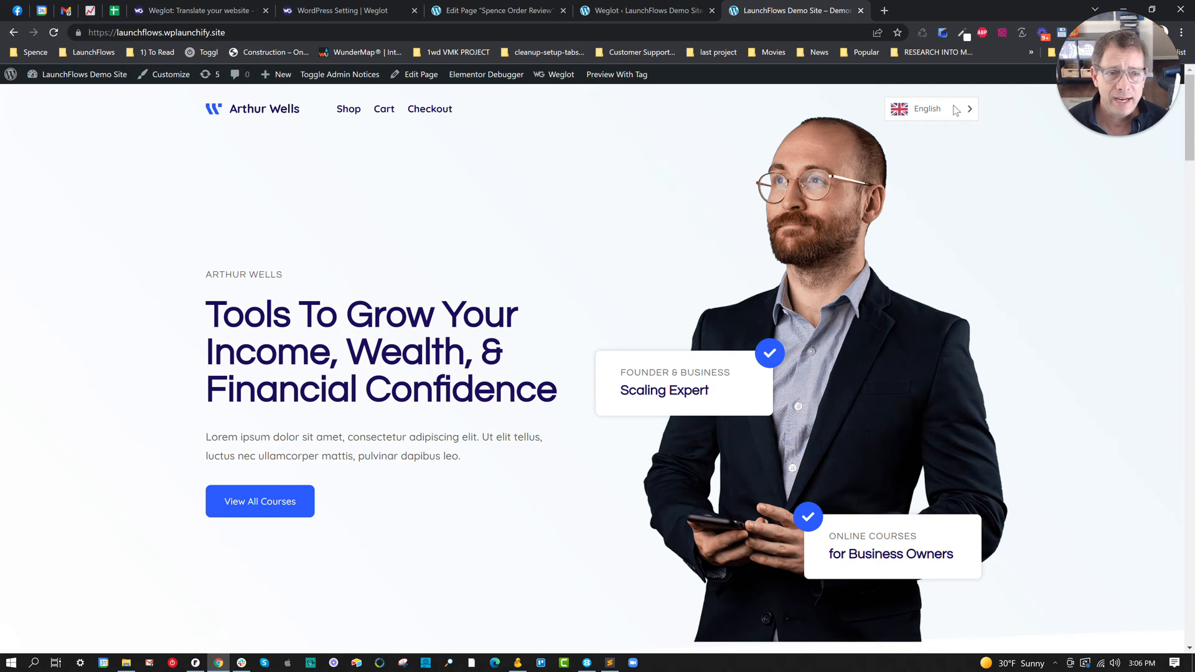
{"action": "left_click", "coordinate": [923, 114]}
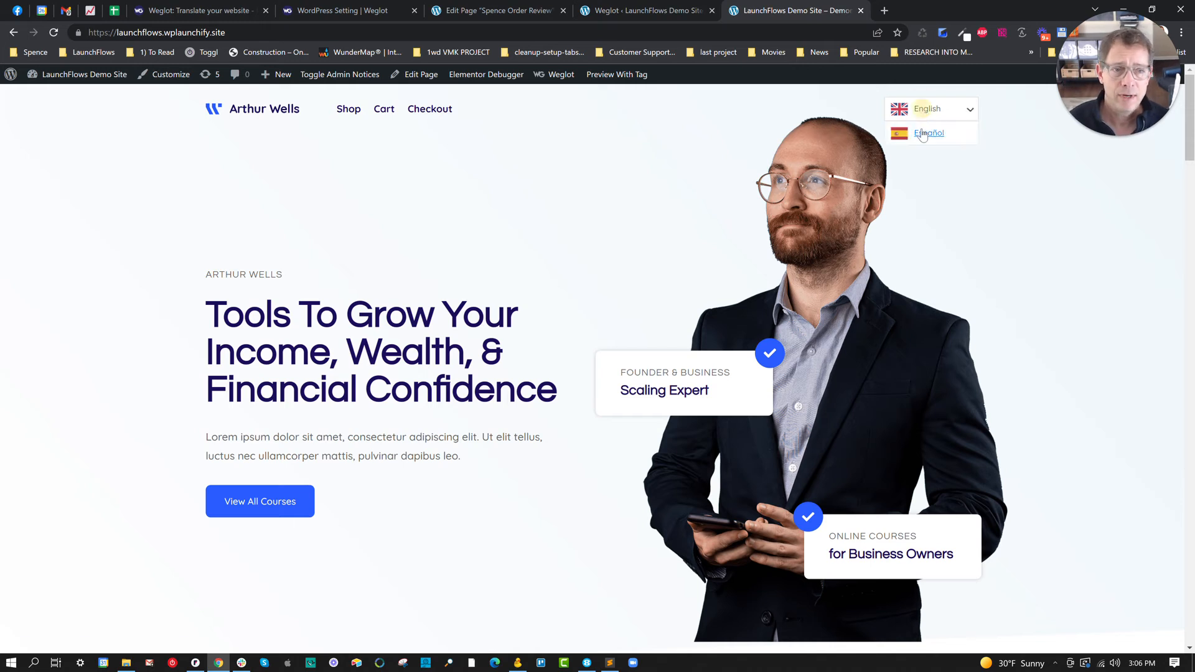
{"action": "left_click", "coordinate": [920, 132]}
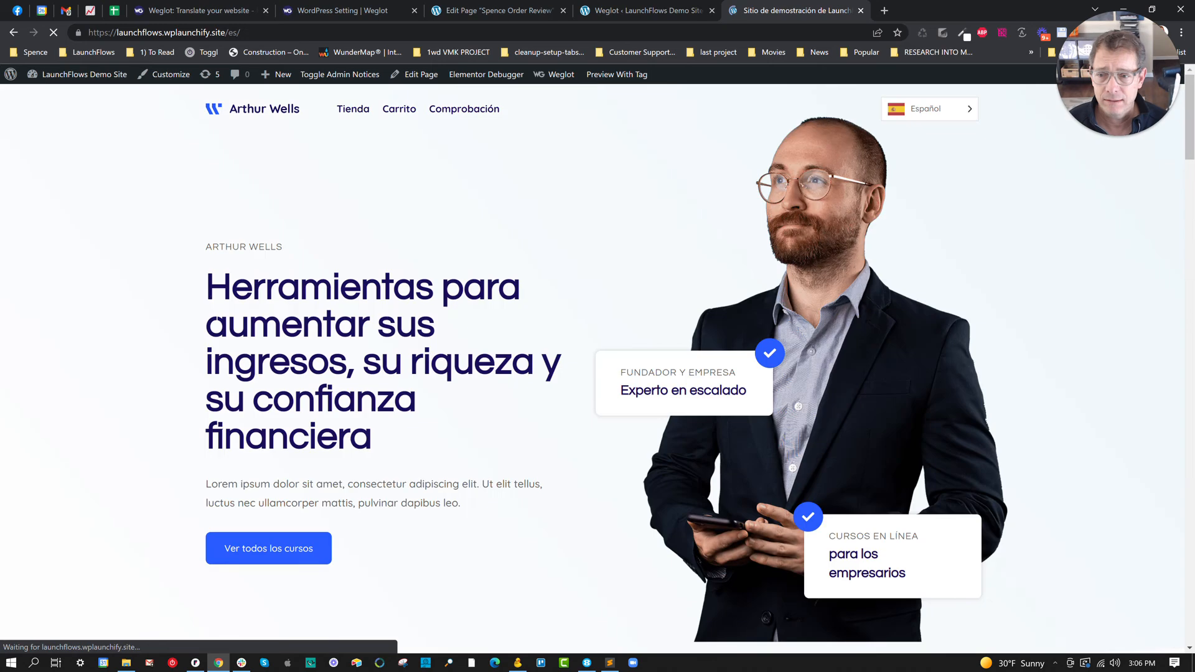
- Examine the Spanish translation of the home page, from the main heading down to the coaching questions section
{"action": "left_click_drag", "start_coordinate": [206, 277], "coordinate": [420, 458]}
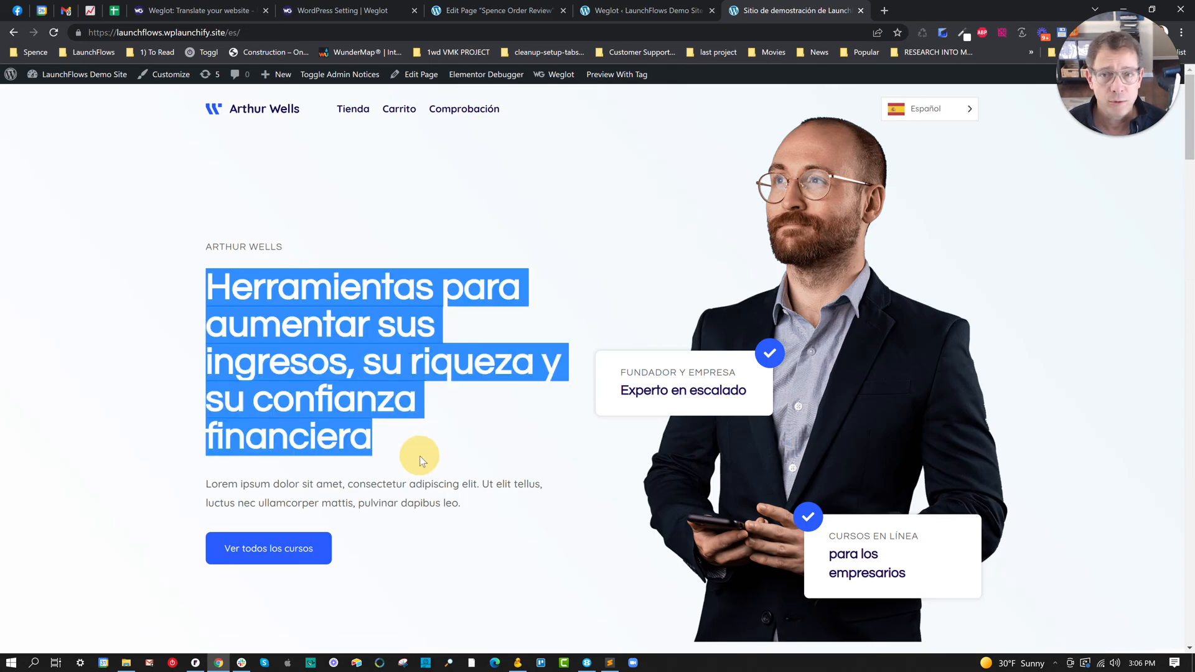
{"action": "scroll", "coordinate": [468, 450], "scroll_direction": "down", "scroll_amount": 1}
{"action": "scroll", "coordinate": [469, 452], "scroll_direction": "down", "scroll_amount": 15}
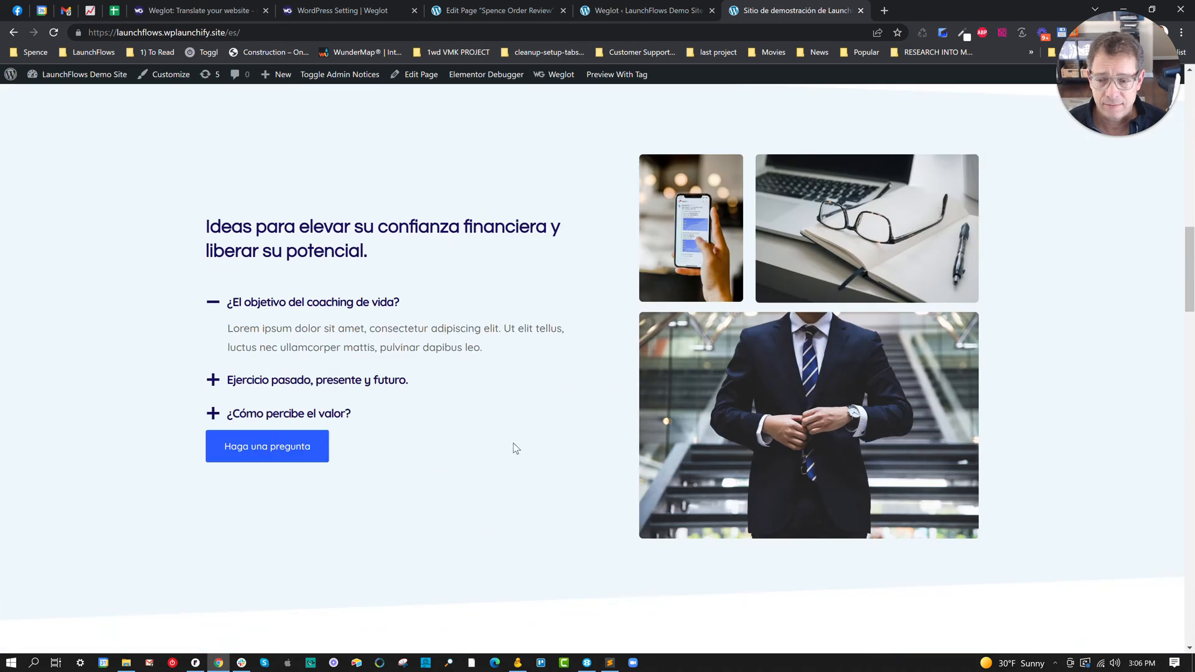
{"action": "scroll", "coordinate": [561, 443], "scroll_direction": "up", "scroll_amount": 16}
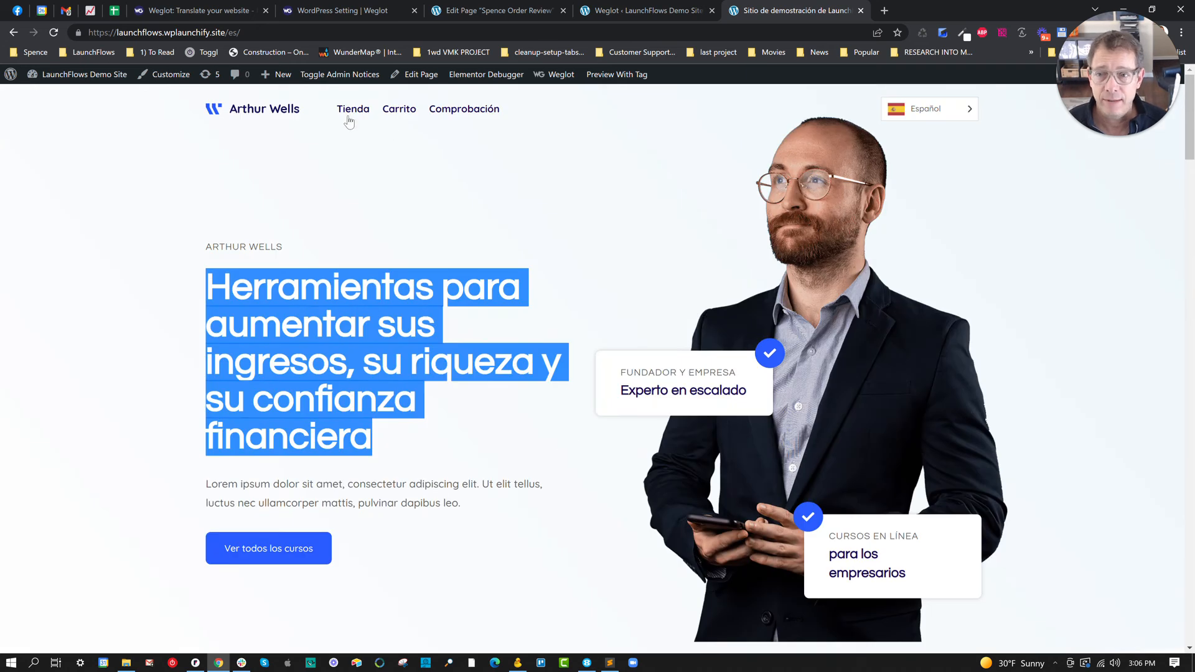
- Open "Producto de fitness" from the Spanish shop page and add it to the cart
{"action": "left_click", "coordinate": [350, 116]}
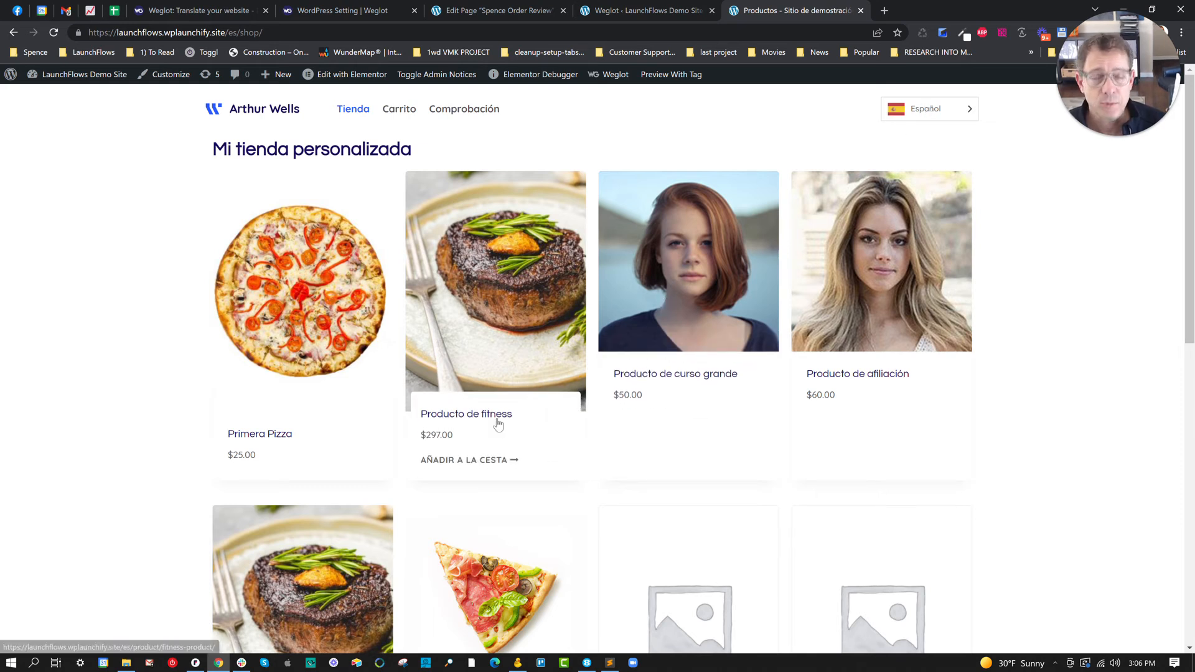
{"action": "left_click", "coordinate": [498, 423]}
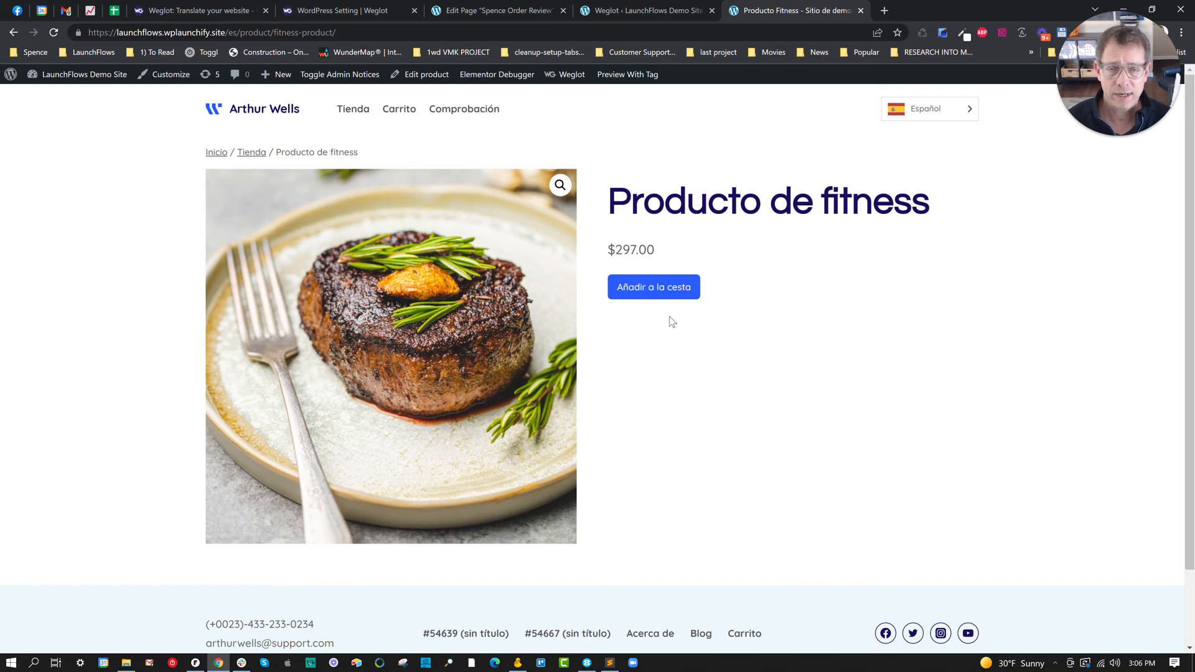
{"action": "left_click", "coordinate": [656, 292]}
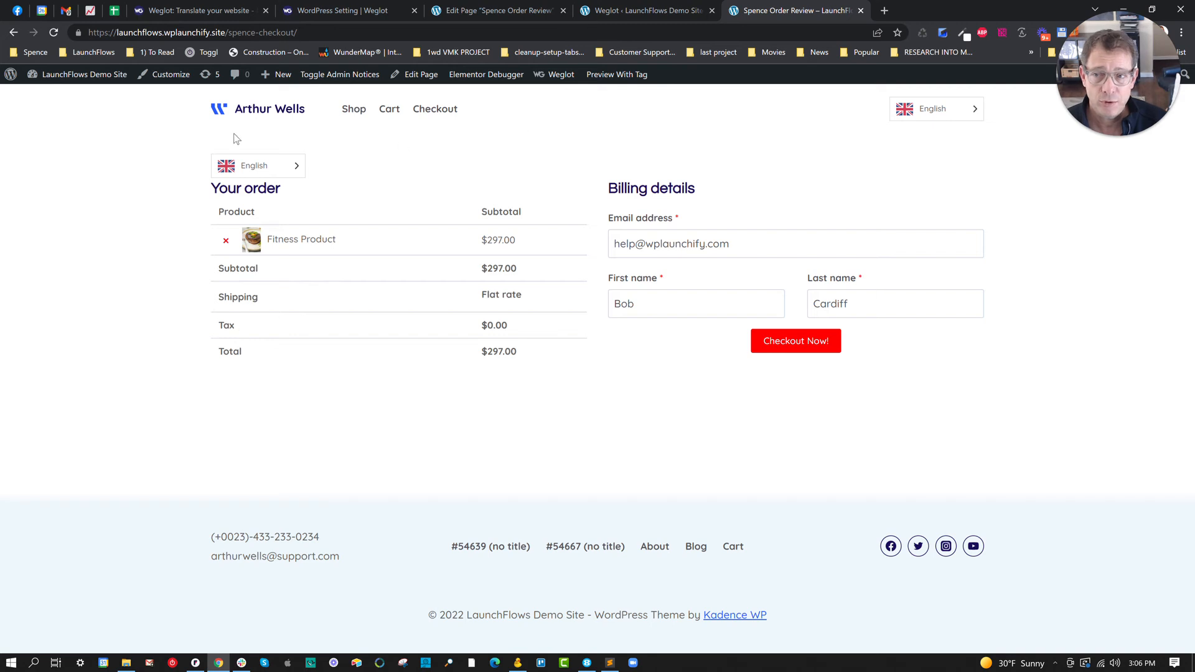
- Reveal the language choices in both switchers on the checkout page and switch the page to Español with the switcher above the order
{"action": "left_click", "coordinate": [259, 168]}
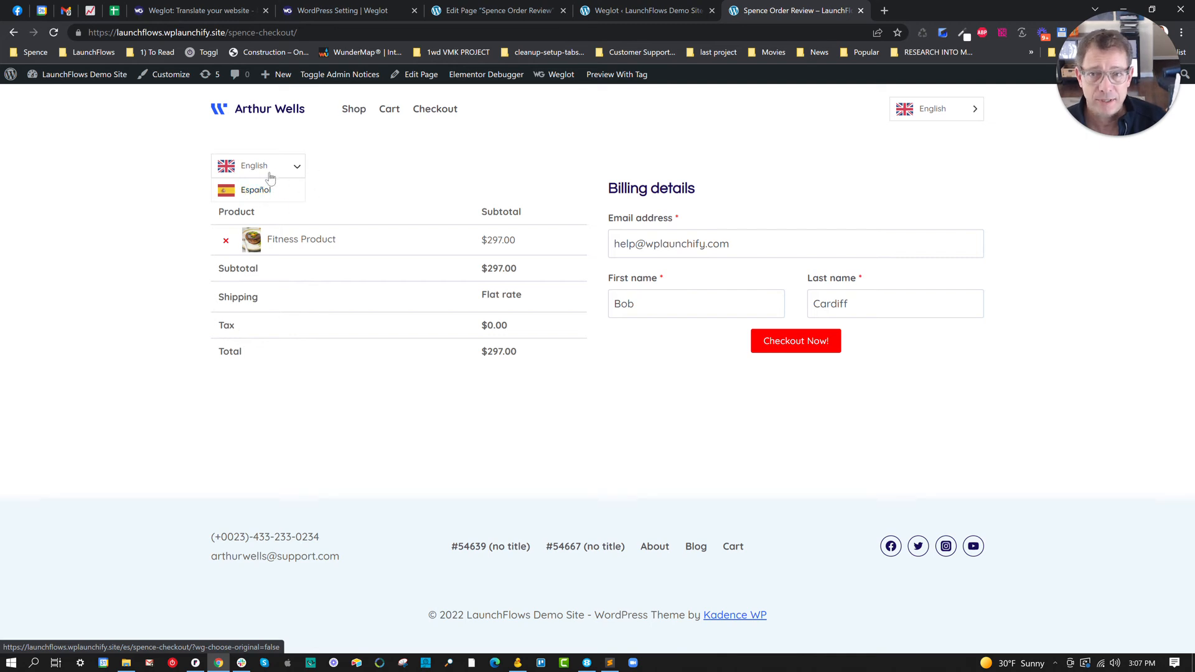
{"action": "left_click", "coordinate": [935, 112]}
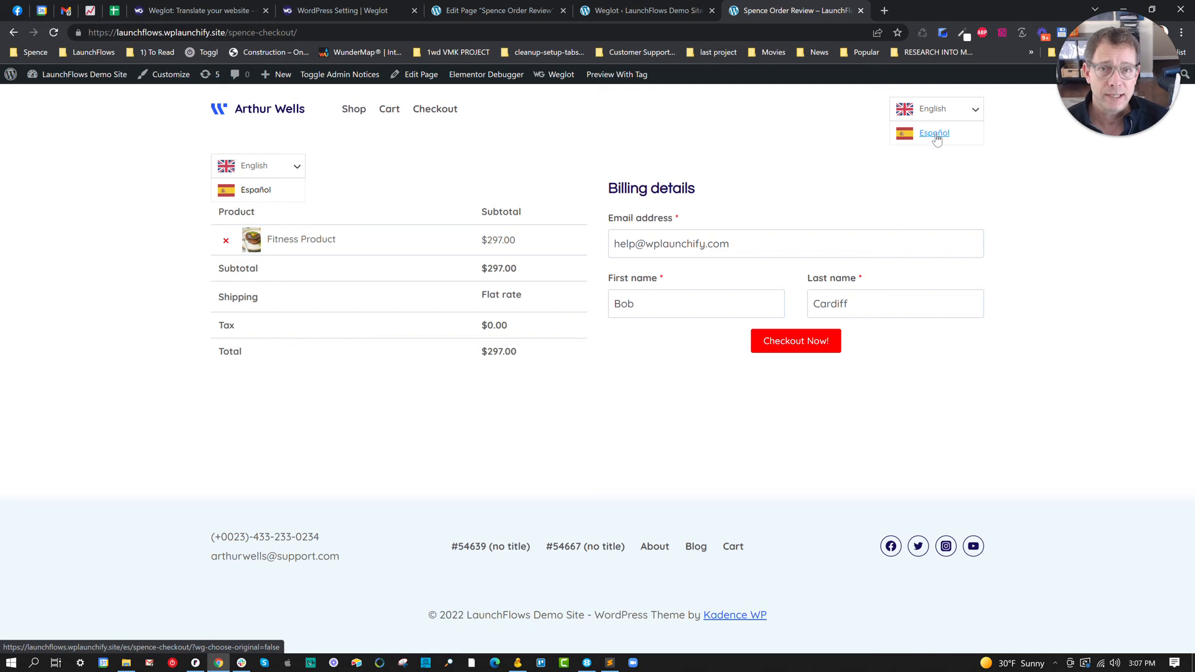
{"action": "left_click", "coordinate": [258, 189]}
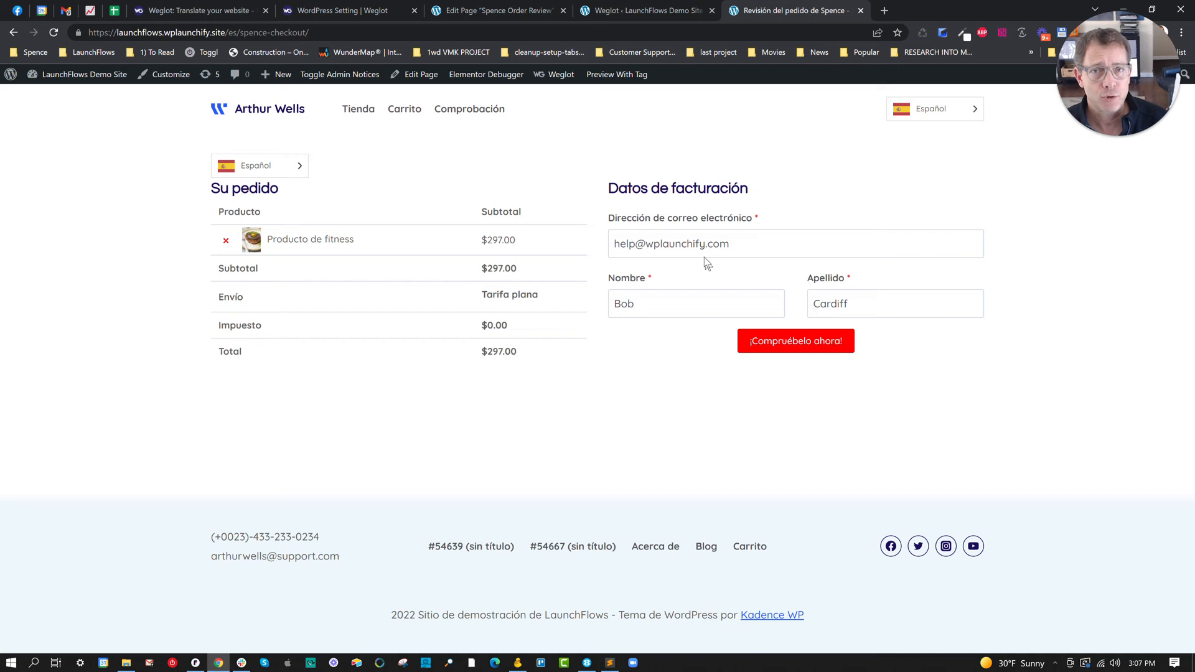
- Edit the Spence Order Review page, reload the editor and add another Weglot Widget block above the LaunchFlows Review Order block
{"action": "left_click", "coordinate": [414, 75]}
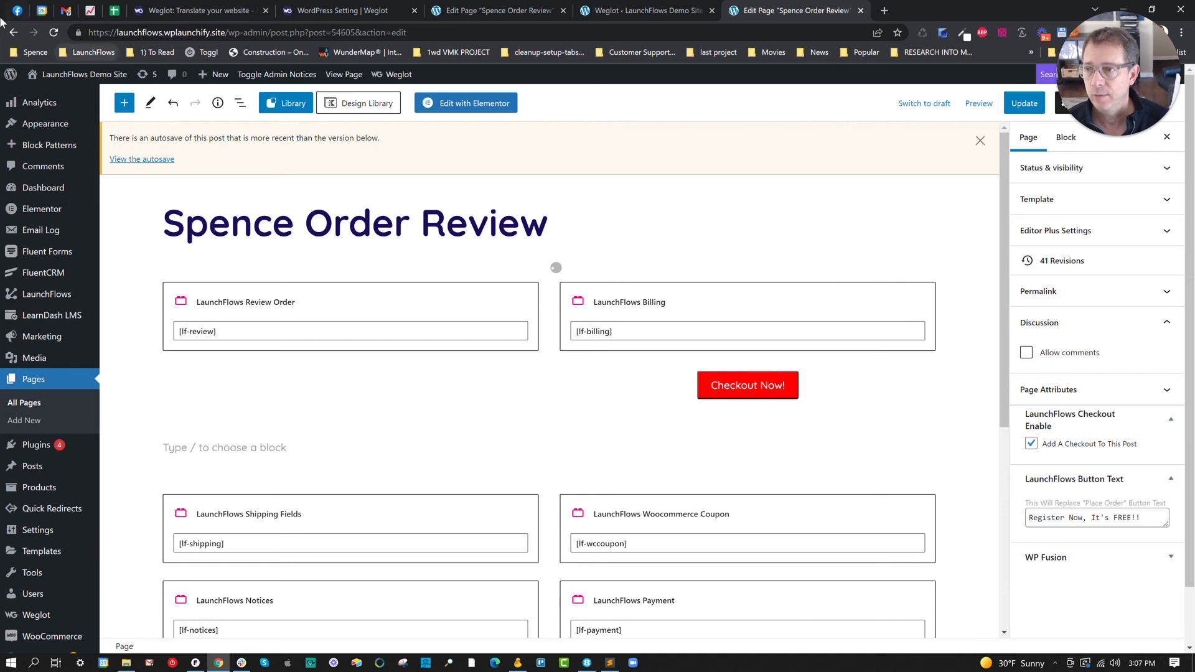
{"action": "left_click", "coordinate": [54, 31]}
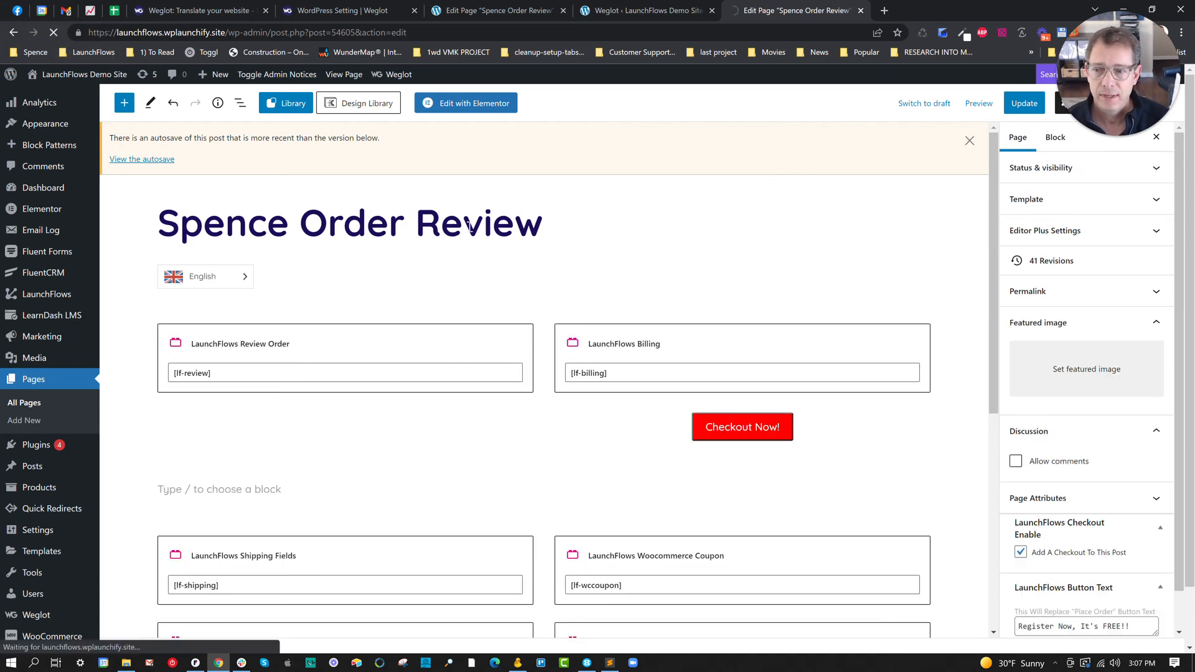
{"action": "left_click", "coordinate": [302, 279]}
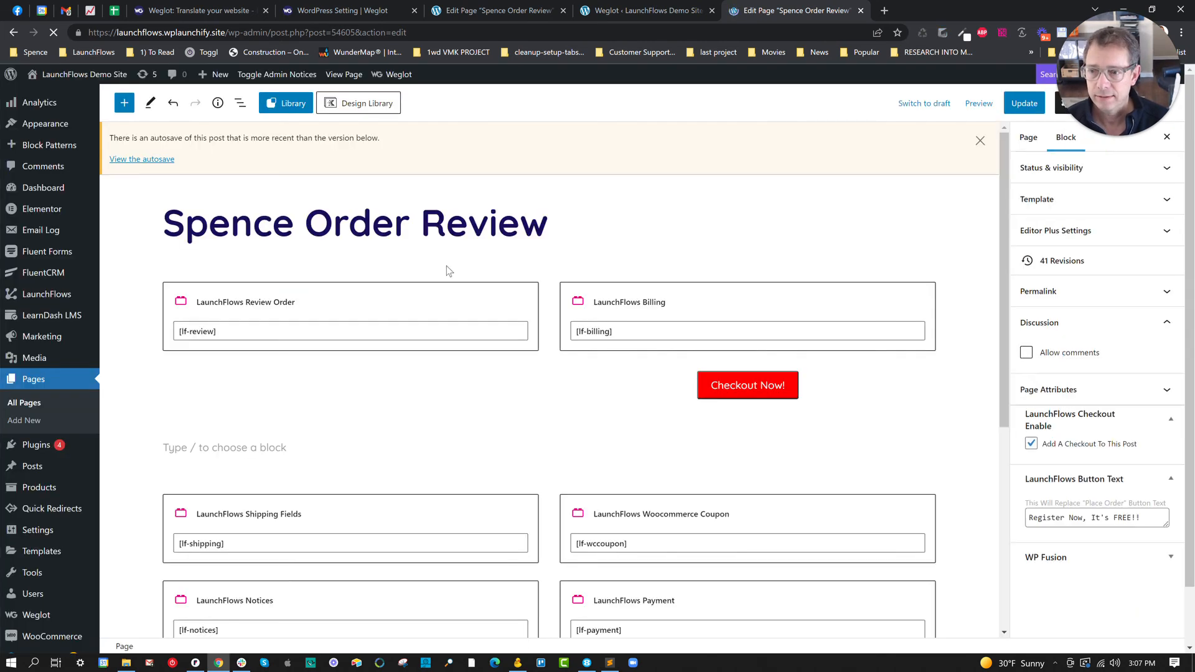
{"action": "left_click", "coordinate": [125, 103]}
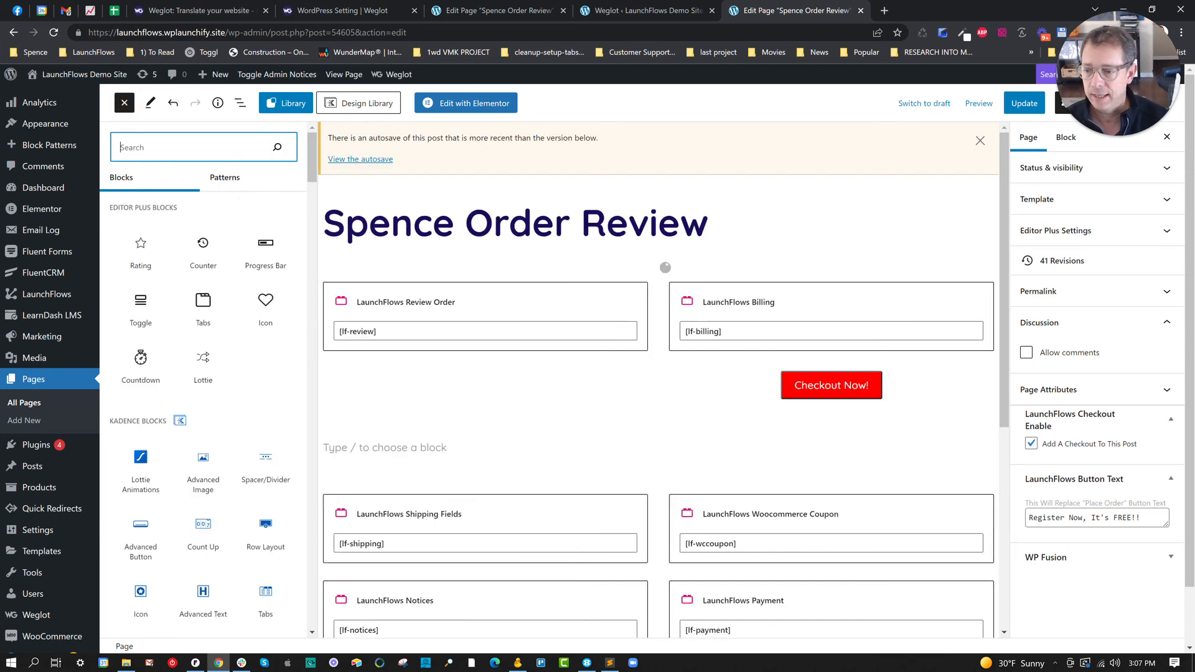
{"action": "type", "text": "weg"}
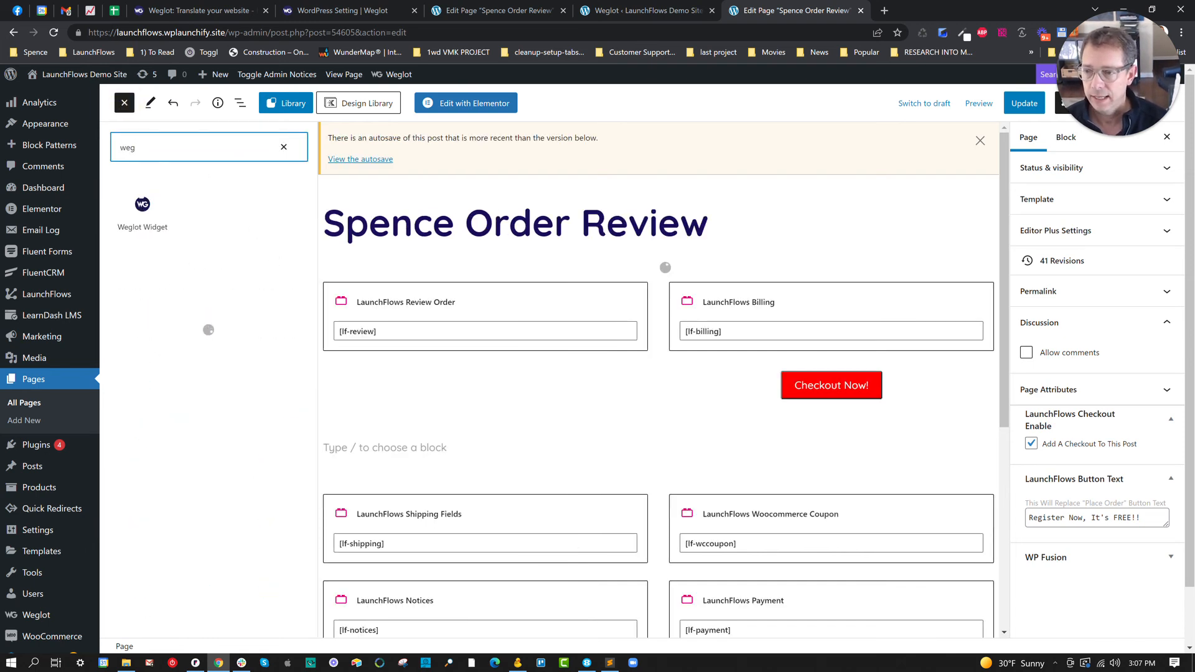
{"action": "left_click_drag", "start_coordinate": [142, 205], "coordinate": [547, 271]}
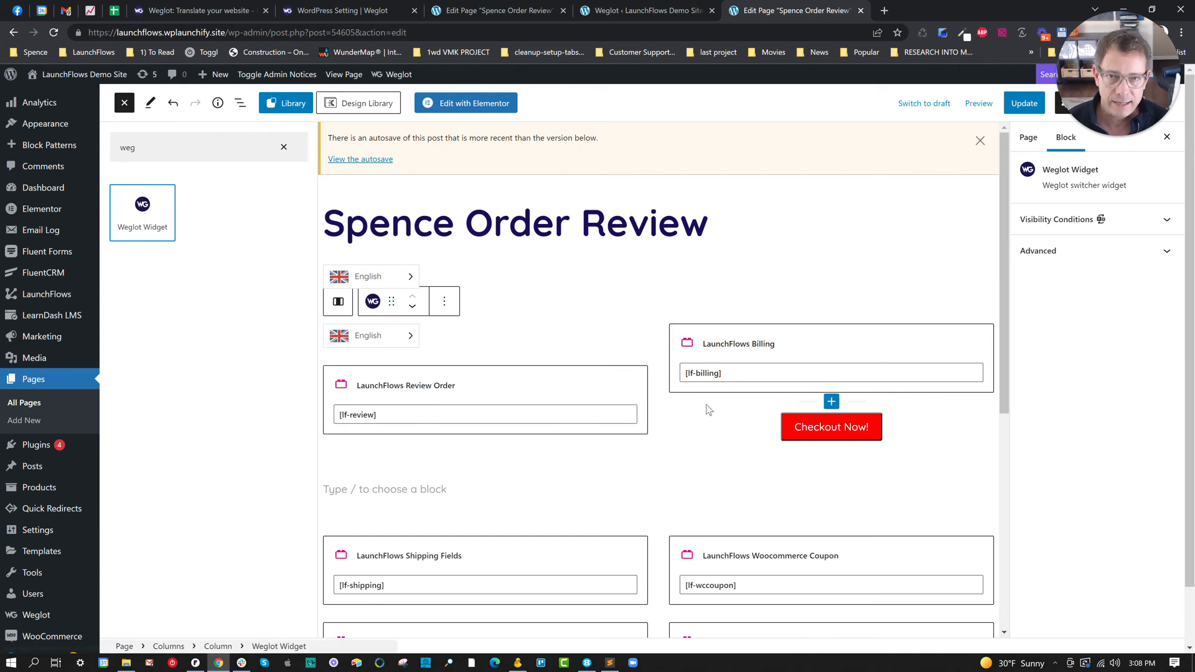
- Open the theme customizer, leaving the page editor without saving the changes
{"action": "mouse_move", "coordinate": [59, 124]}
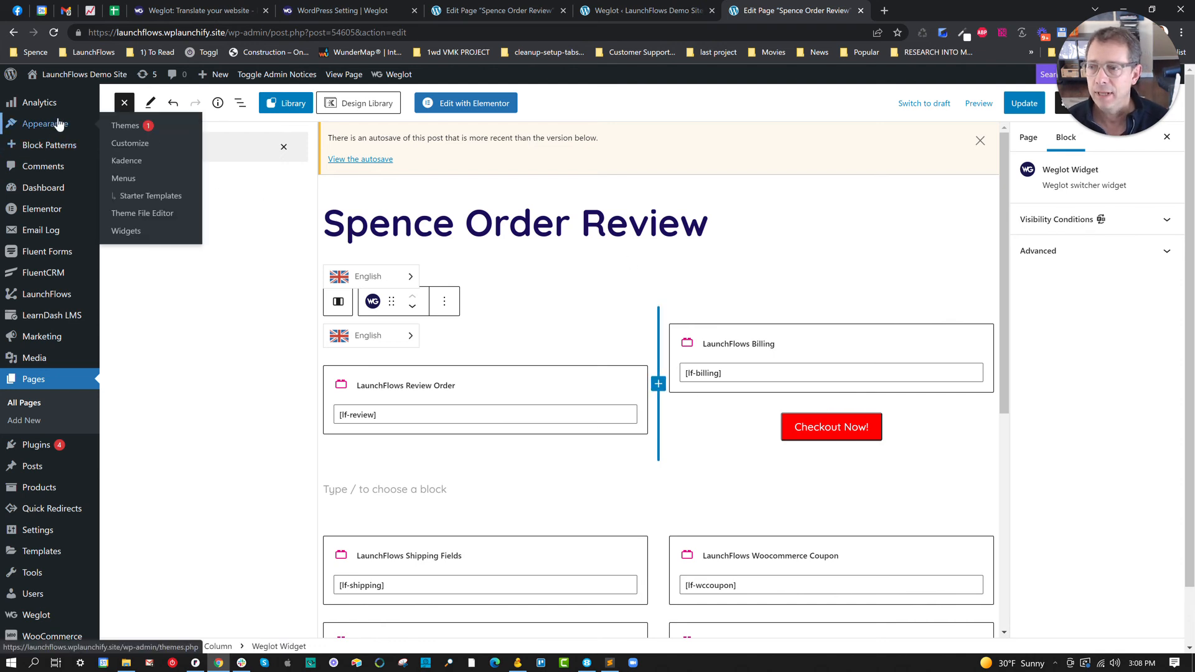
{"action": "left_click", "coordinate": [130, 143]}
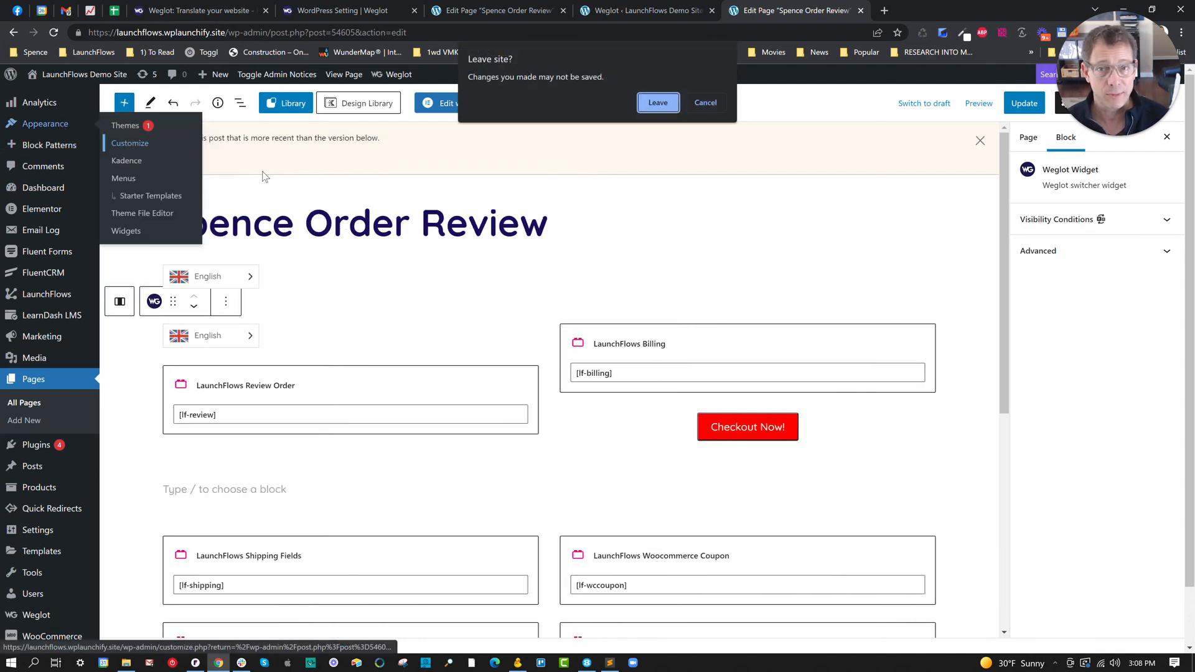
{"action": "left_click", "coordinate": [658, 103]}
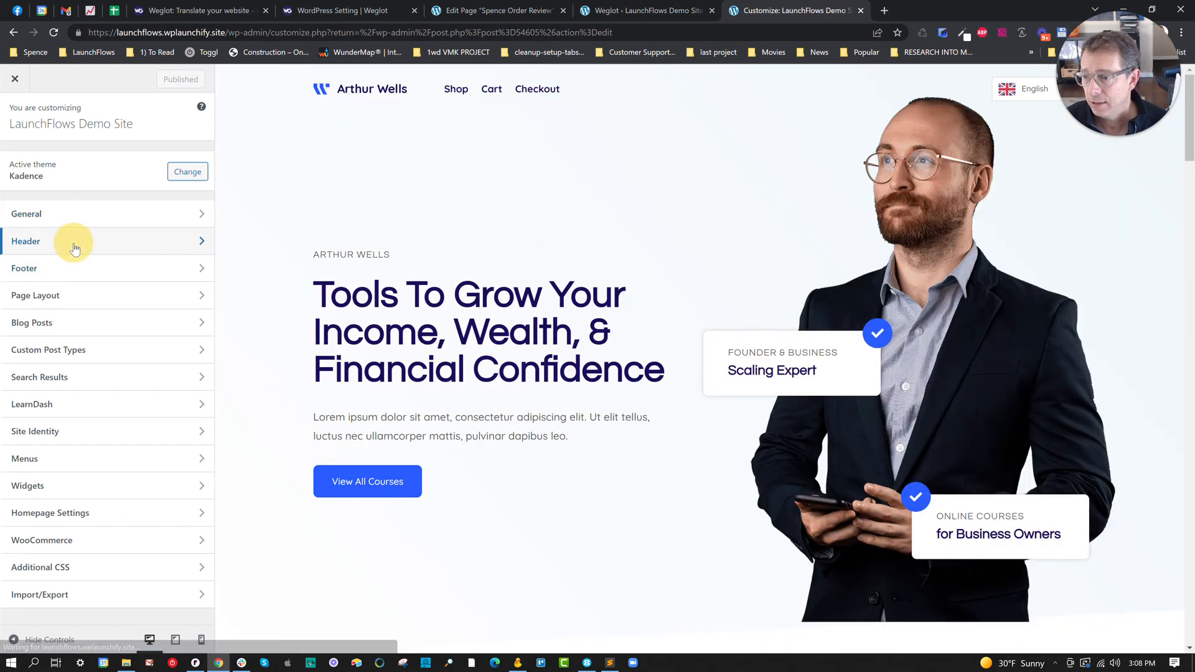
- Open the HTML element in the header's main row and highlight its code <div id="weglot_here"></div> in text mode
{"action": "left_click", "coordinate": [74, 248]}
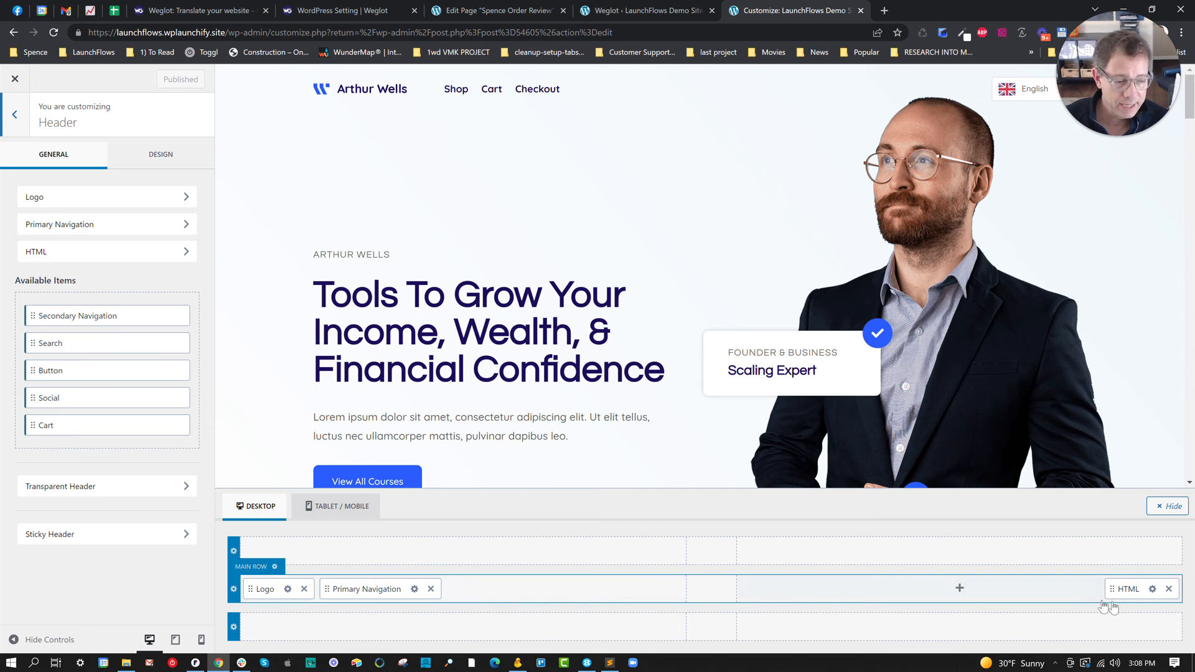
{"action": "left_click", "coordinate": [1152, 590]}
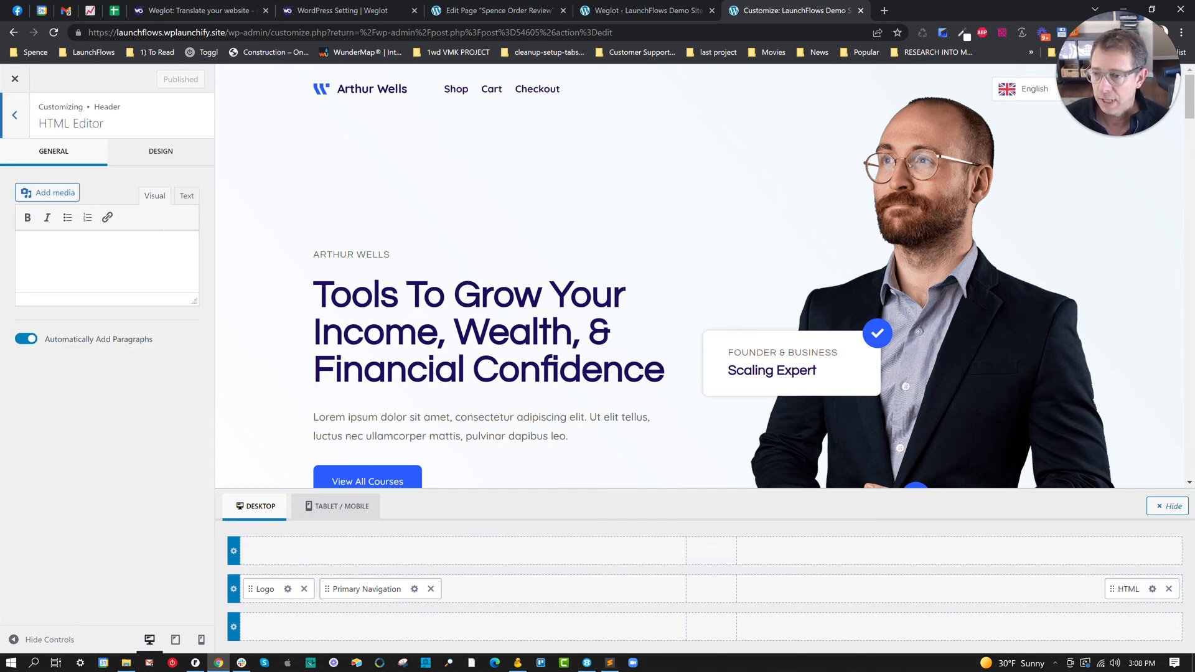
{"action": "left_click", "coordinate": [187, 196]}
{"action": "left_click_drag", "start_coordinate": [147, 240], "coordinate": [22, 240]}
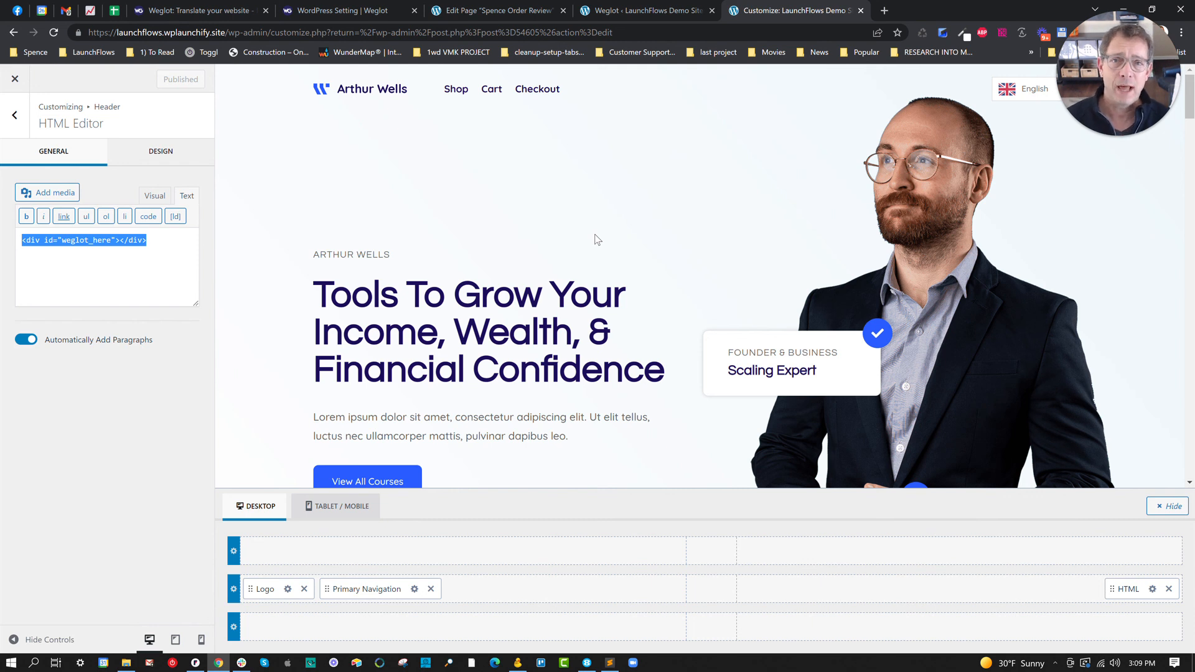
- Switch to the Weglot website and show its available resources
{"action": "left_click", "coordinate": [229, 12]}
{"action": "mouse_move", "coordinate": [686, 102]}
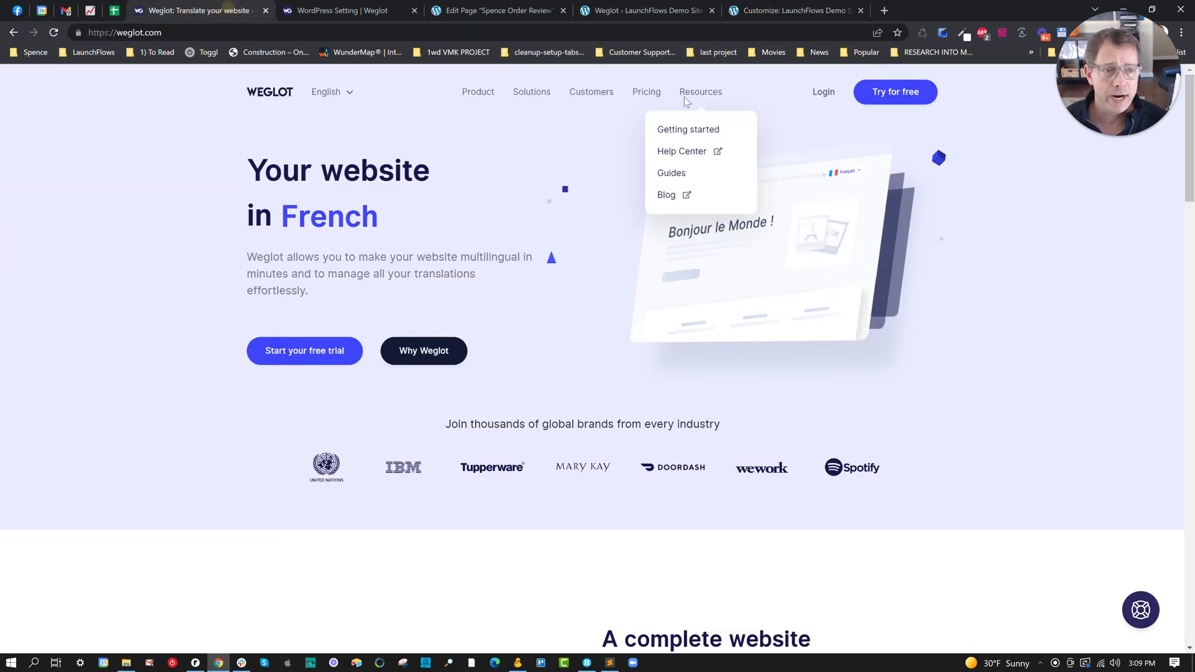